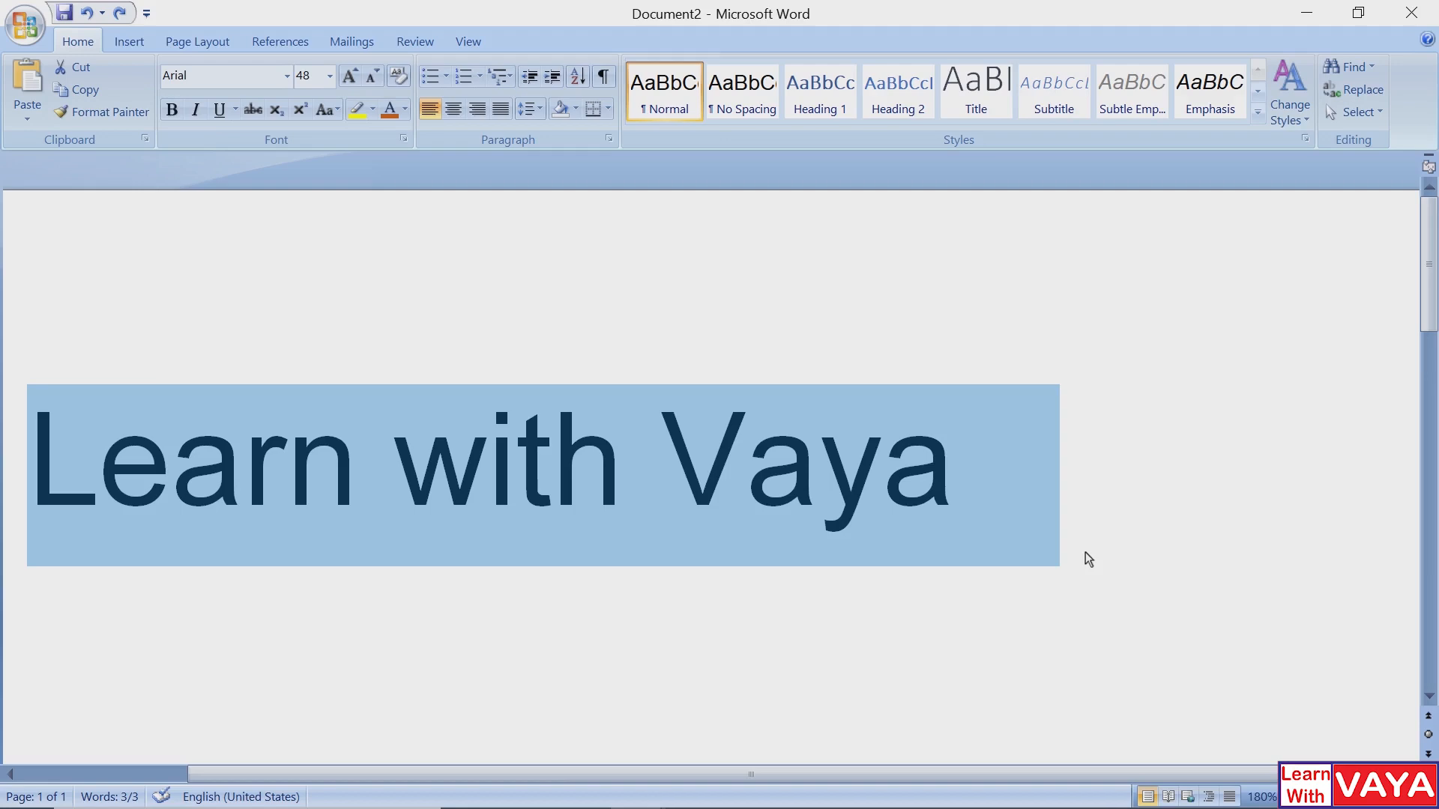
Step: Apply a double underline in red to the text "Learn with Vaya" and undo it
{"action": "key", "text": "ctrl+d"}
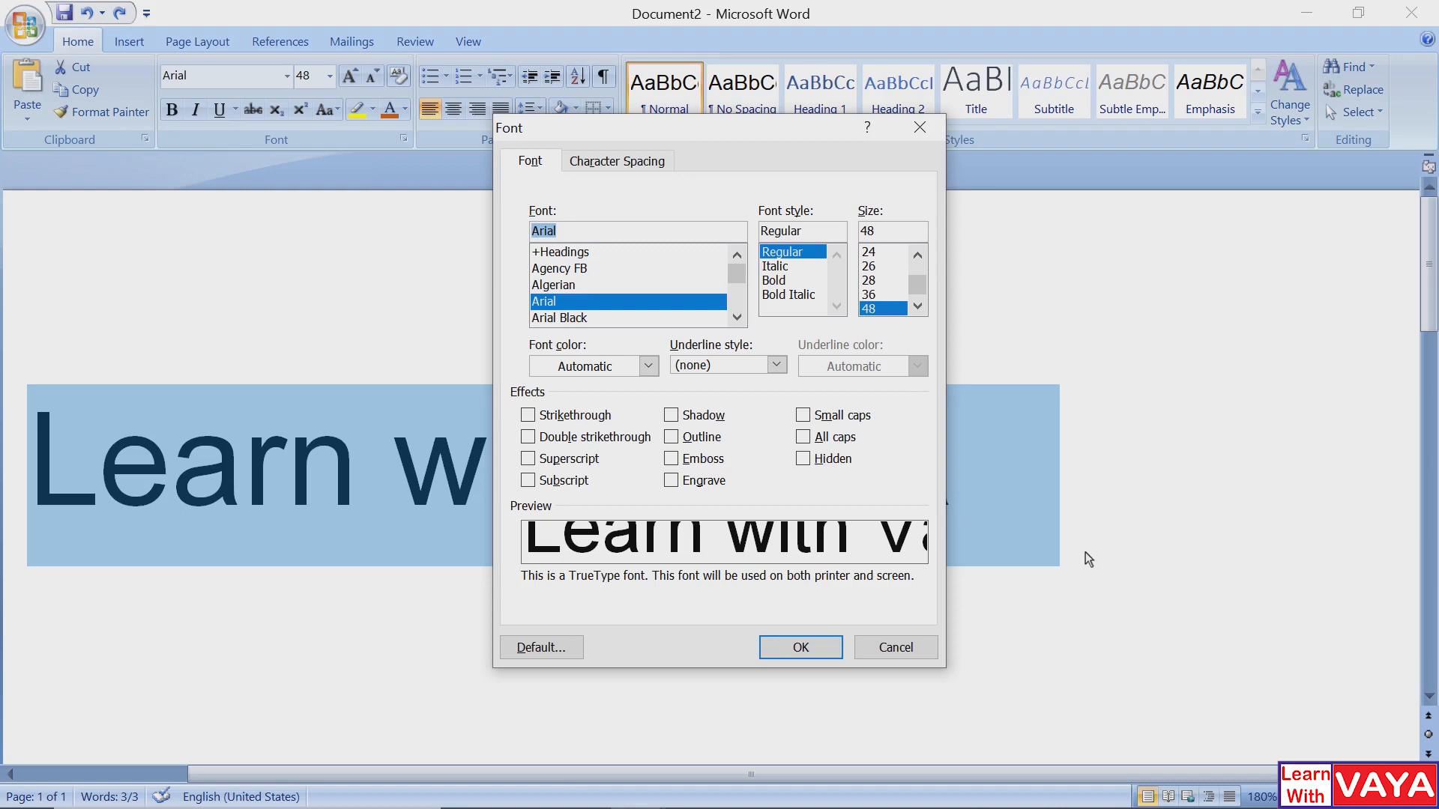
{"action": "left_click", "coordinate": [776, 365]}
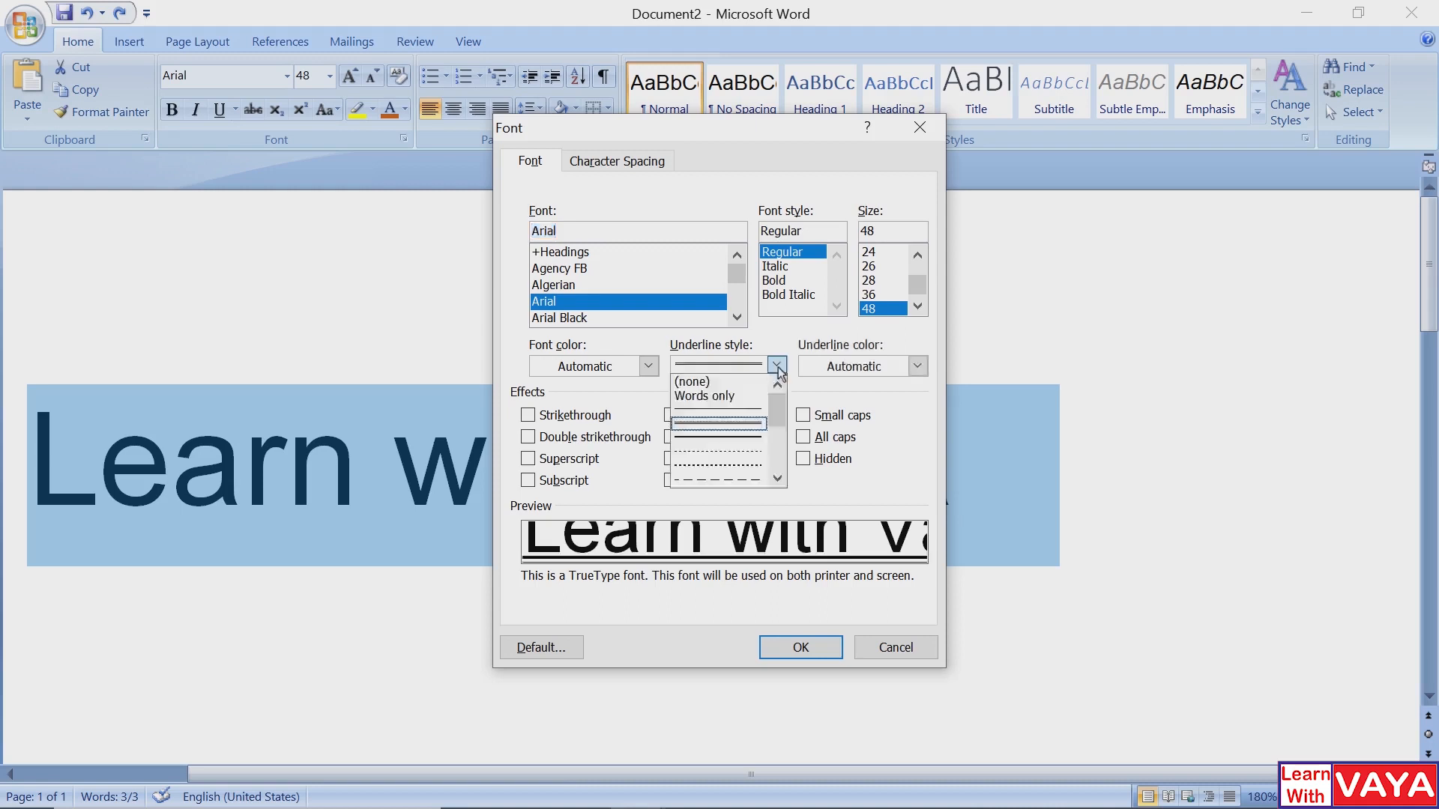
{"action": "left_click", "coordinate": [756, 417]}
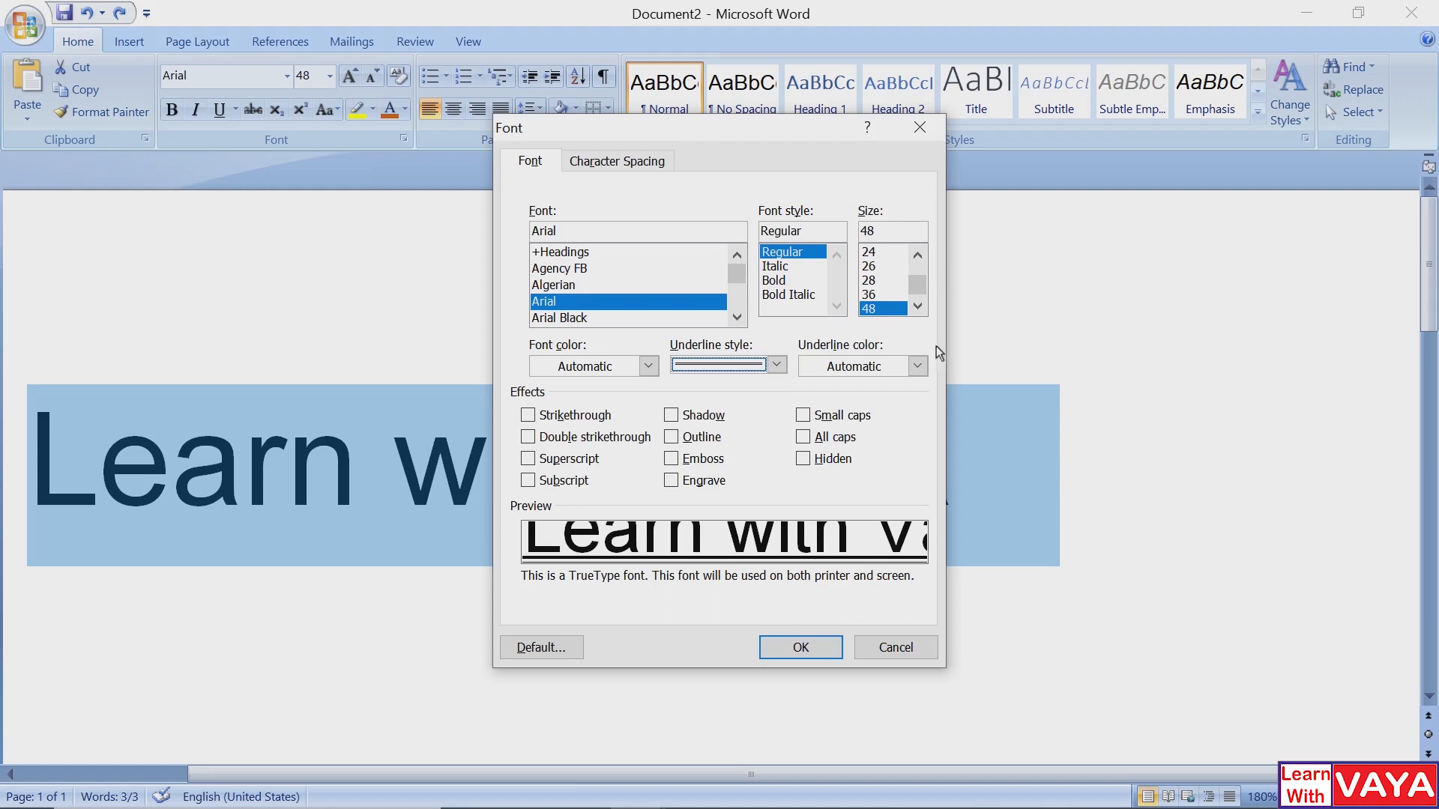
{"action": "left_click", "coordinate": [917, 367]}
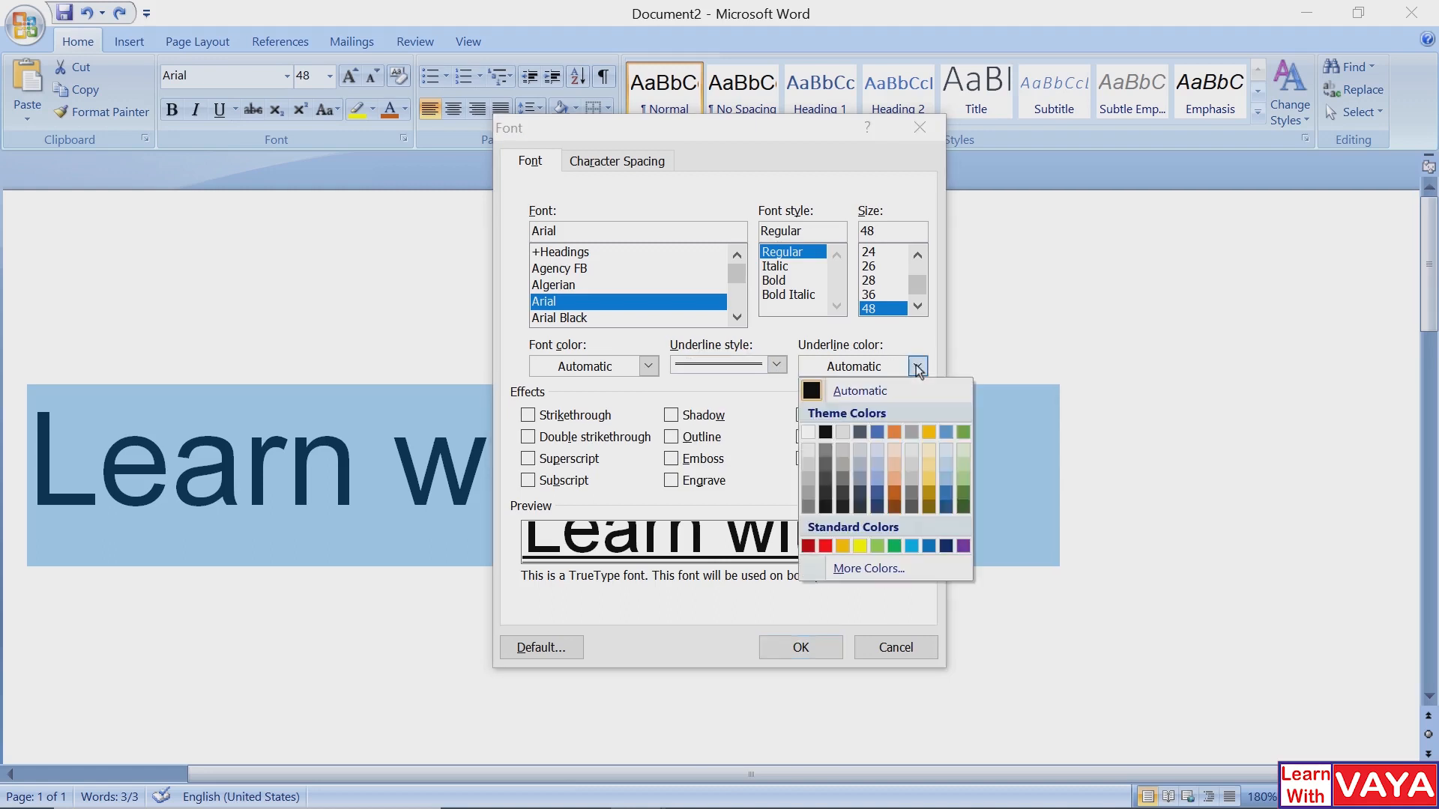
{"action": "left_click", "coordinate": [824, 546]}
{"action": "left_click", "coordinate": [810, 646]}
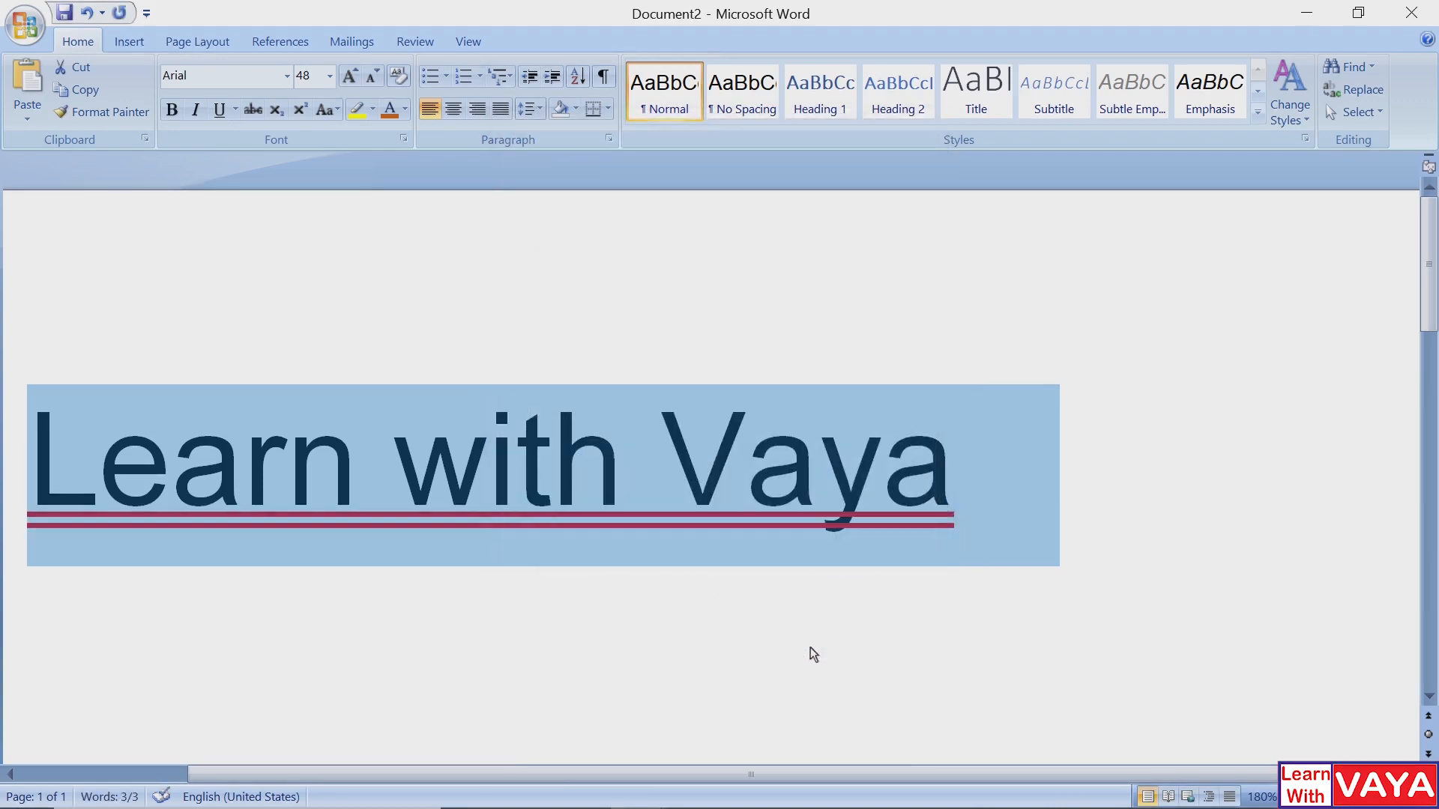
{"action": "key", "text": "ctrl+z"}
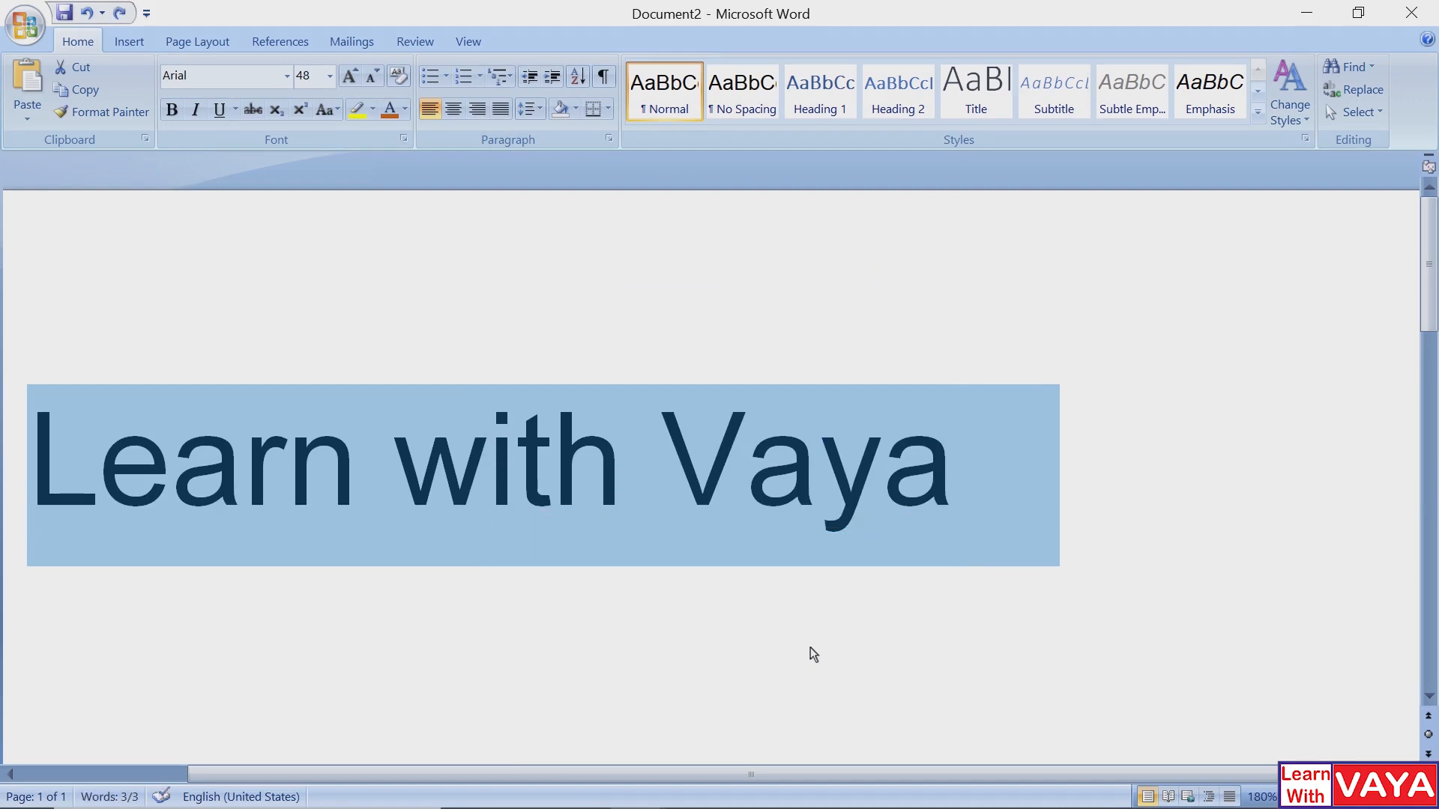
Step: Apply the Double strikethrough effect to the text "Learn with Vaya" and undo it
{"action": "key", "text": "ctrl+d"}
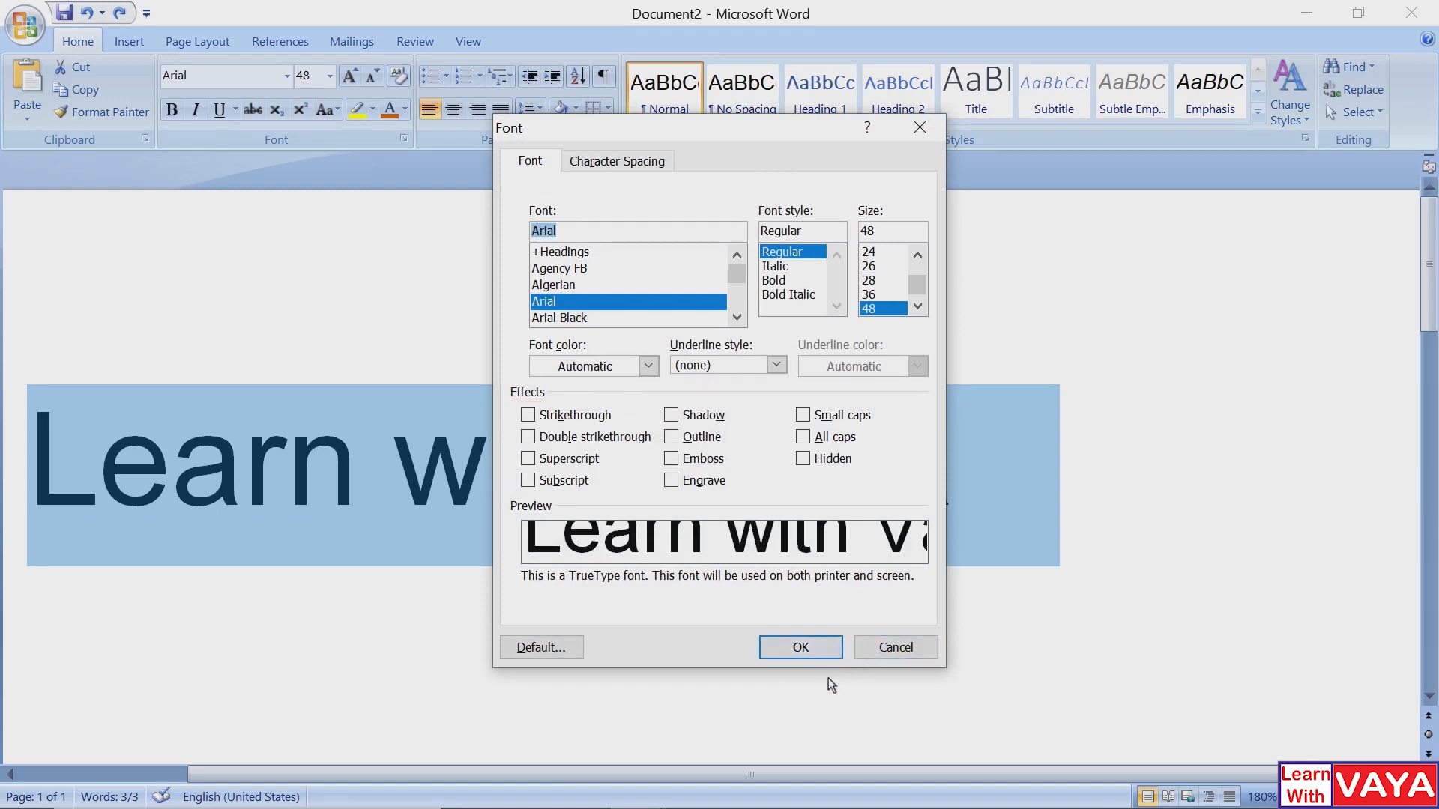
{"action": "left_click", "coordinate": [578, 438]}
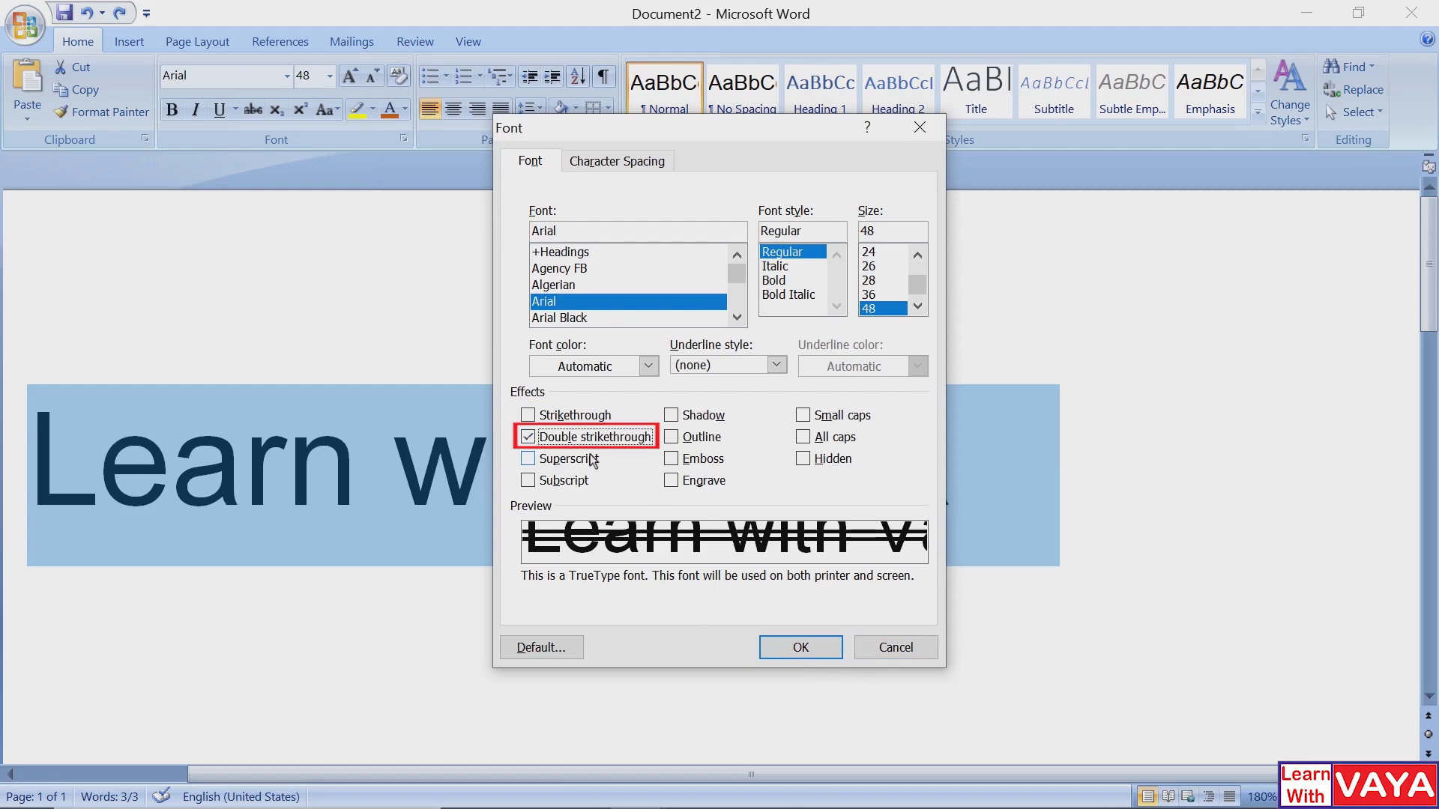
{"action": "key", "text": "Return"}
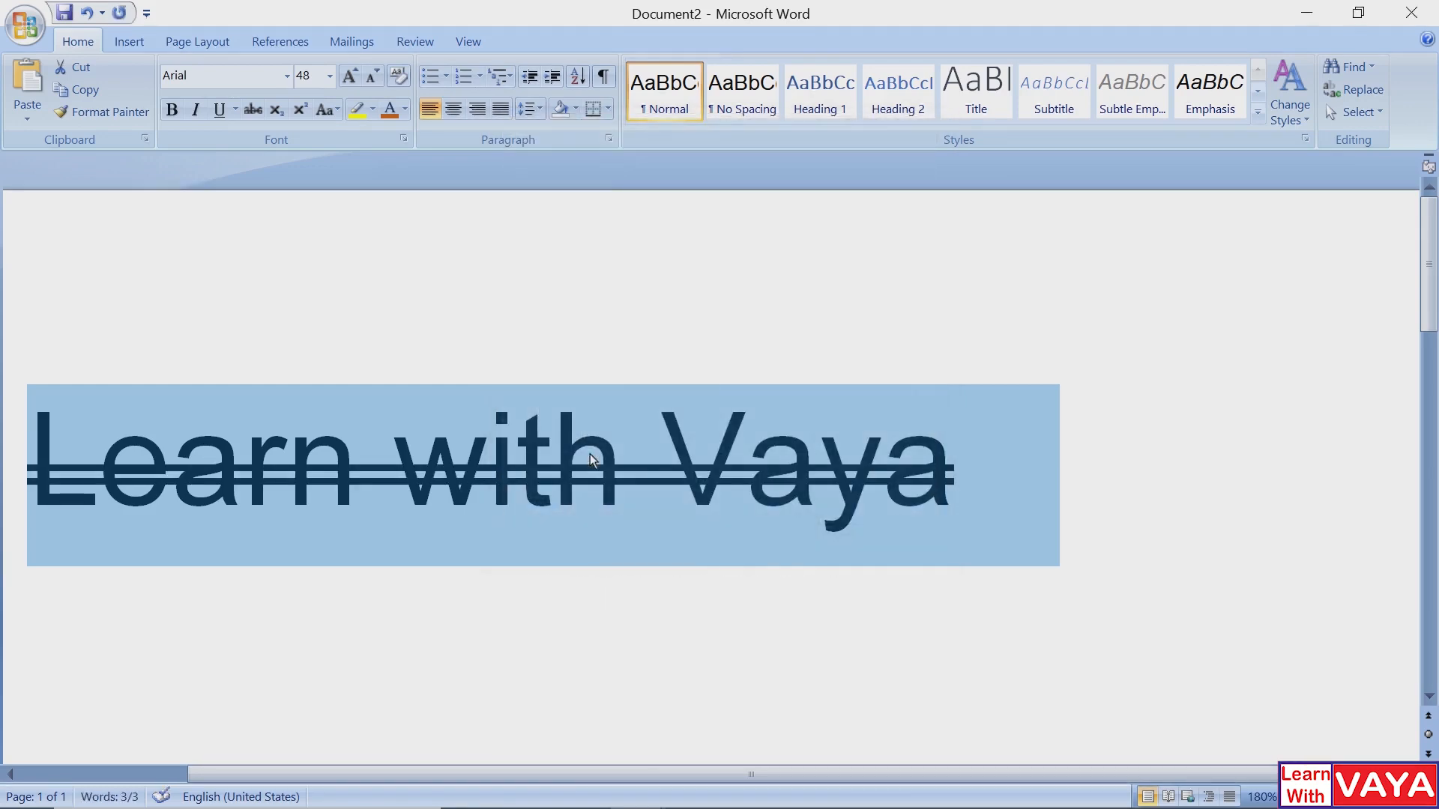
{"action": "key", "text": "ctrl+z"}
Step: Apply the Shadow font effect to the text "Learn with Vaya"
{"action": "key", "text": "ctrl+d"}
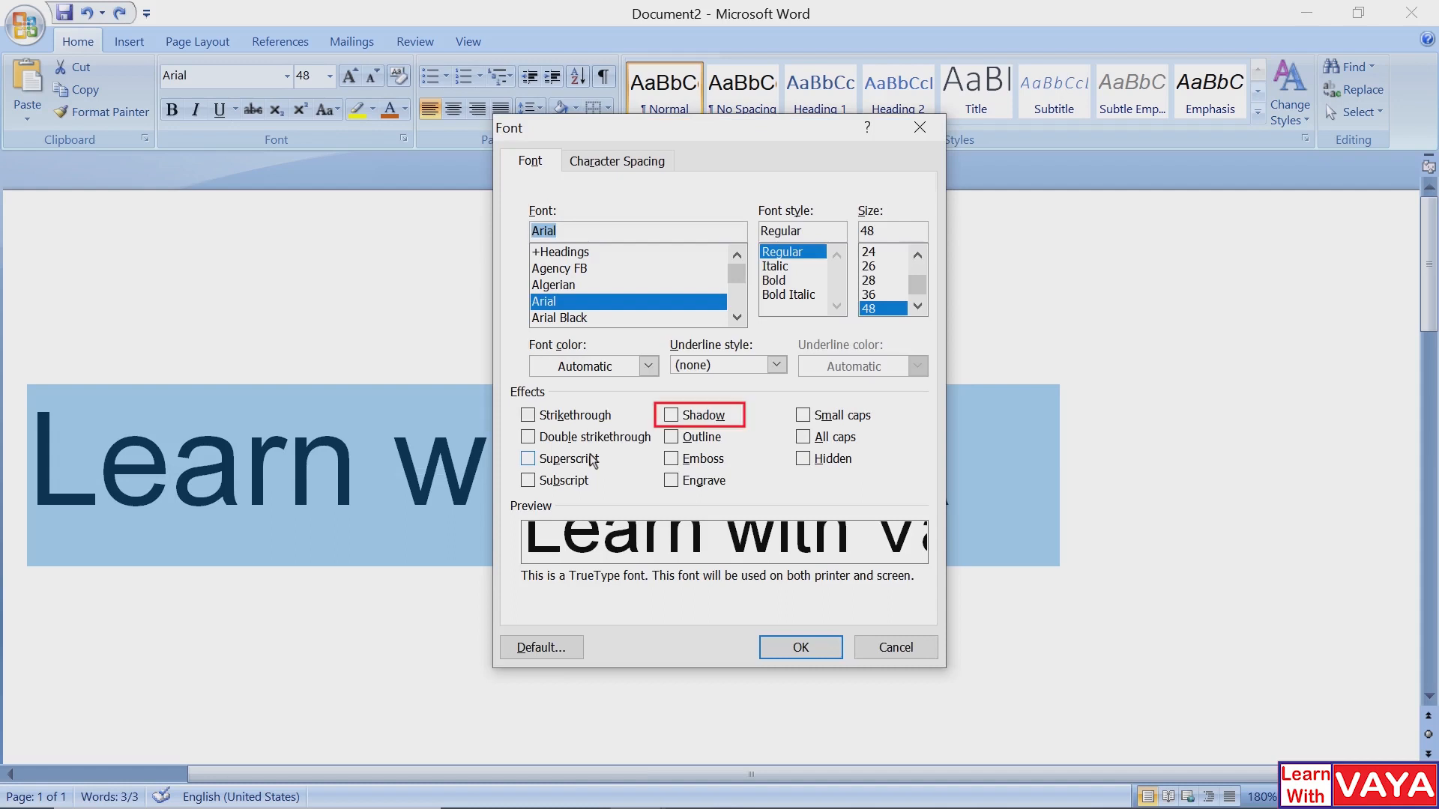
{"action": "left_click", "coordinate": [697, 422]}
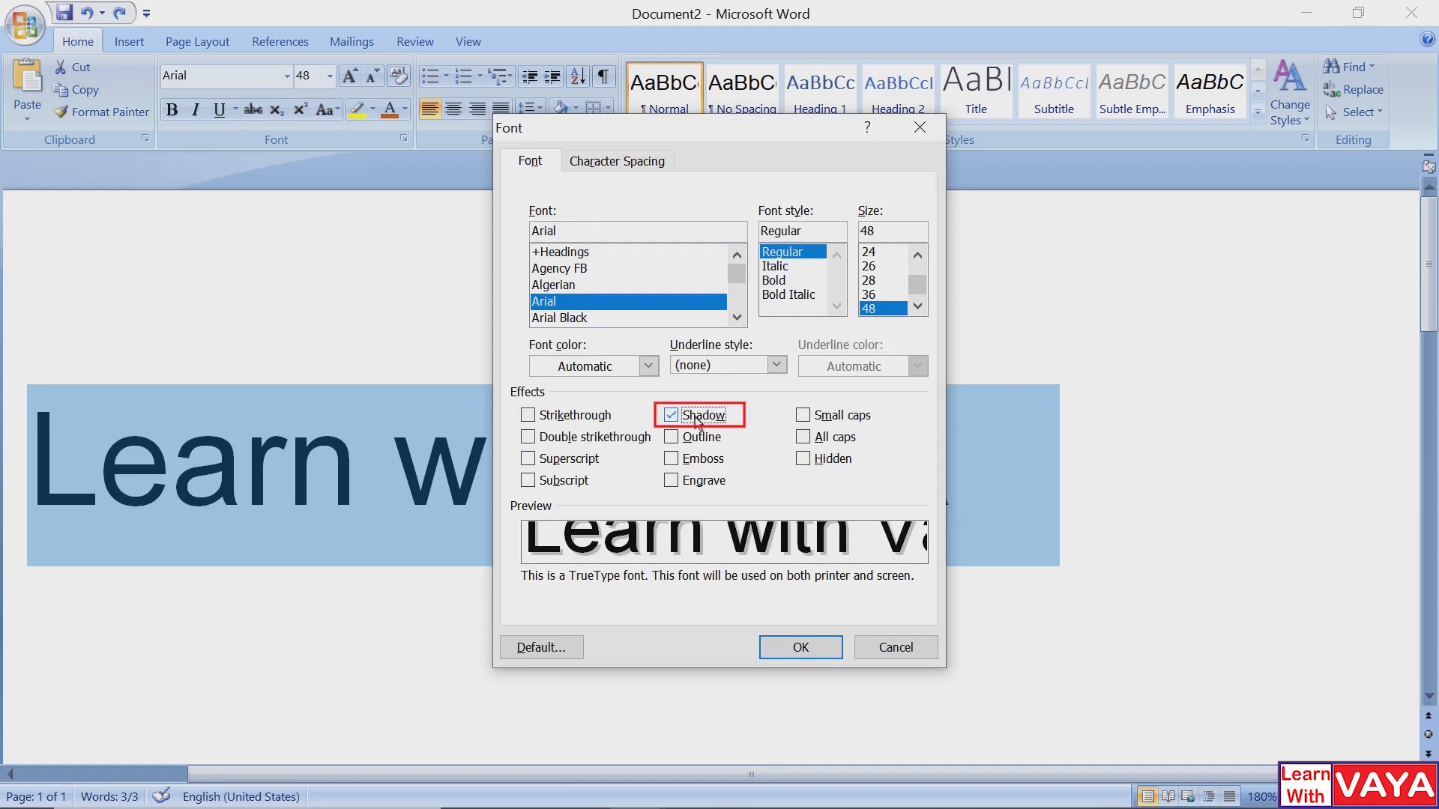
{"action": "key", "text": "Return"}
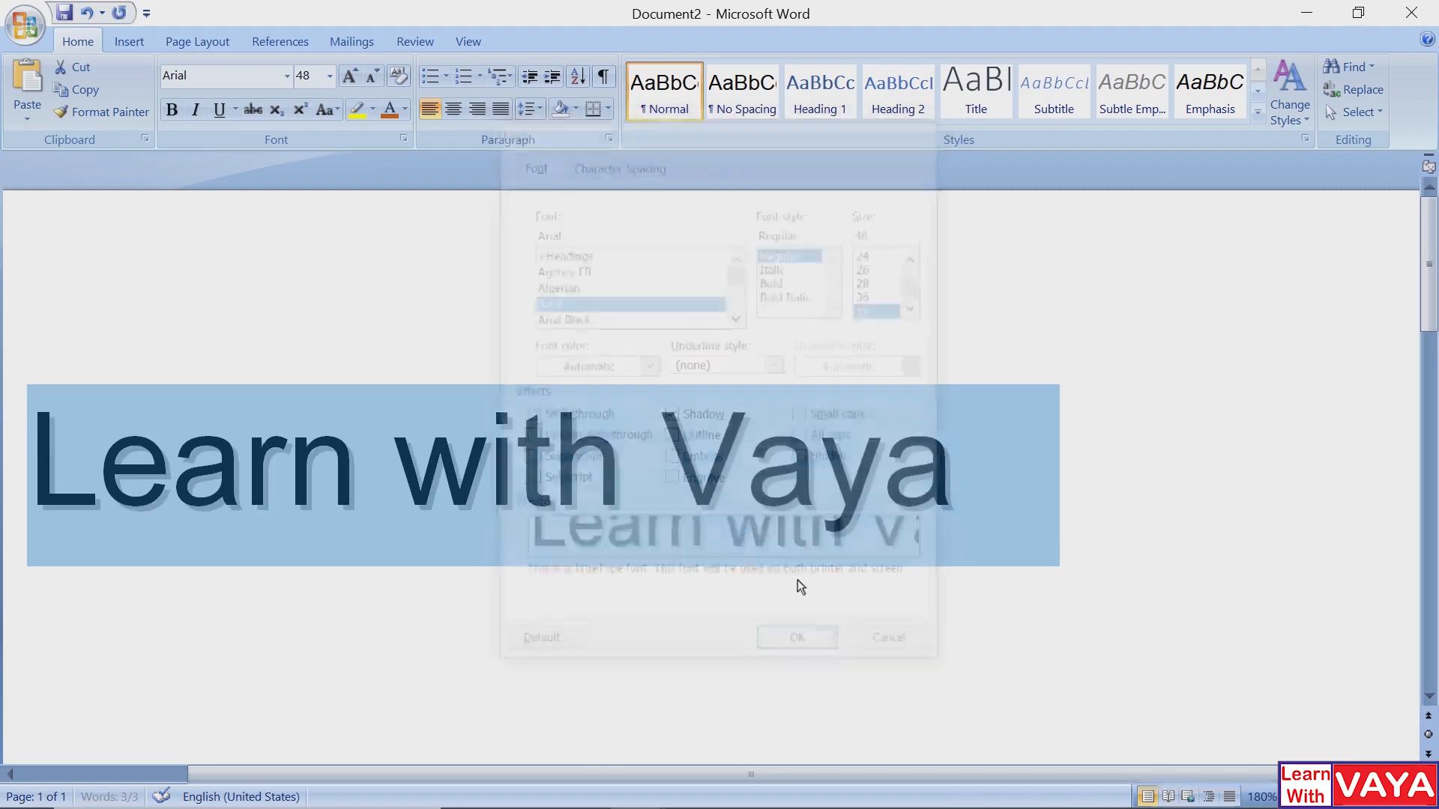
{"action": "left_click", "coordinate": [806, 580]}
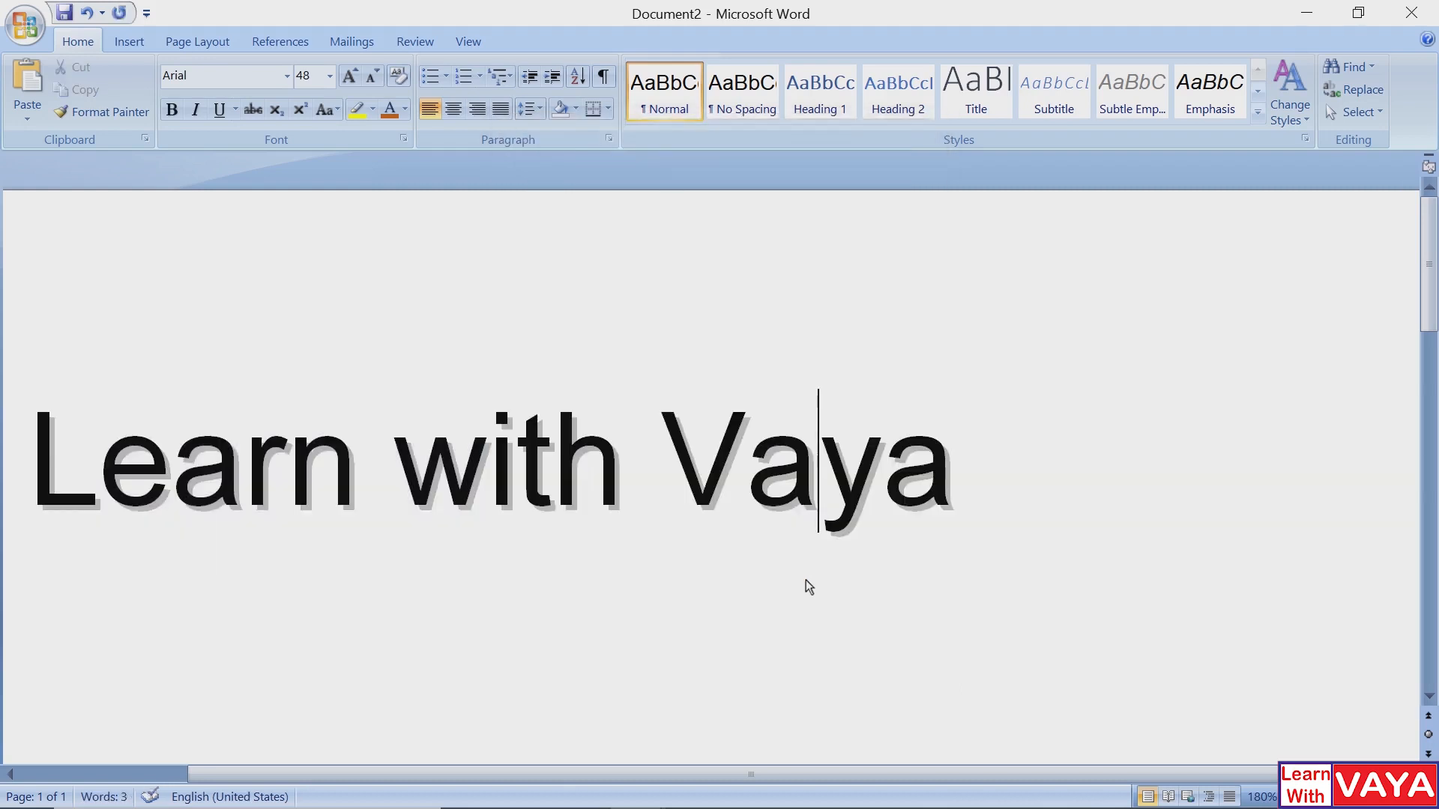
{"action": "scroll", "coordinate": [228, 451], "scroll_direction": "up", "scroll_amount": 1, "text": "ctrl"}
{"action": "scroll", "coordinate": [227, 448], "scroll_direction": "up", "scroll_amount": 8, "text": "ctrl"}
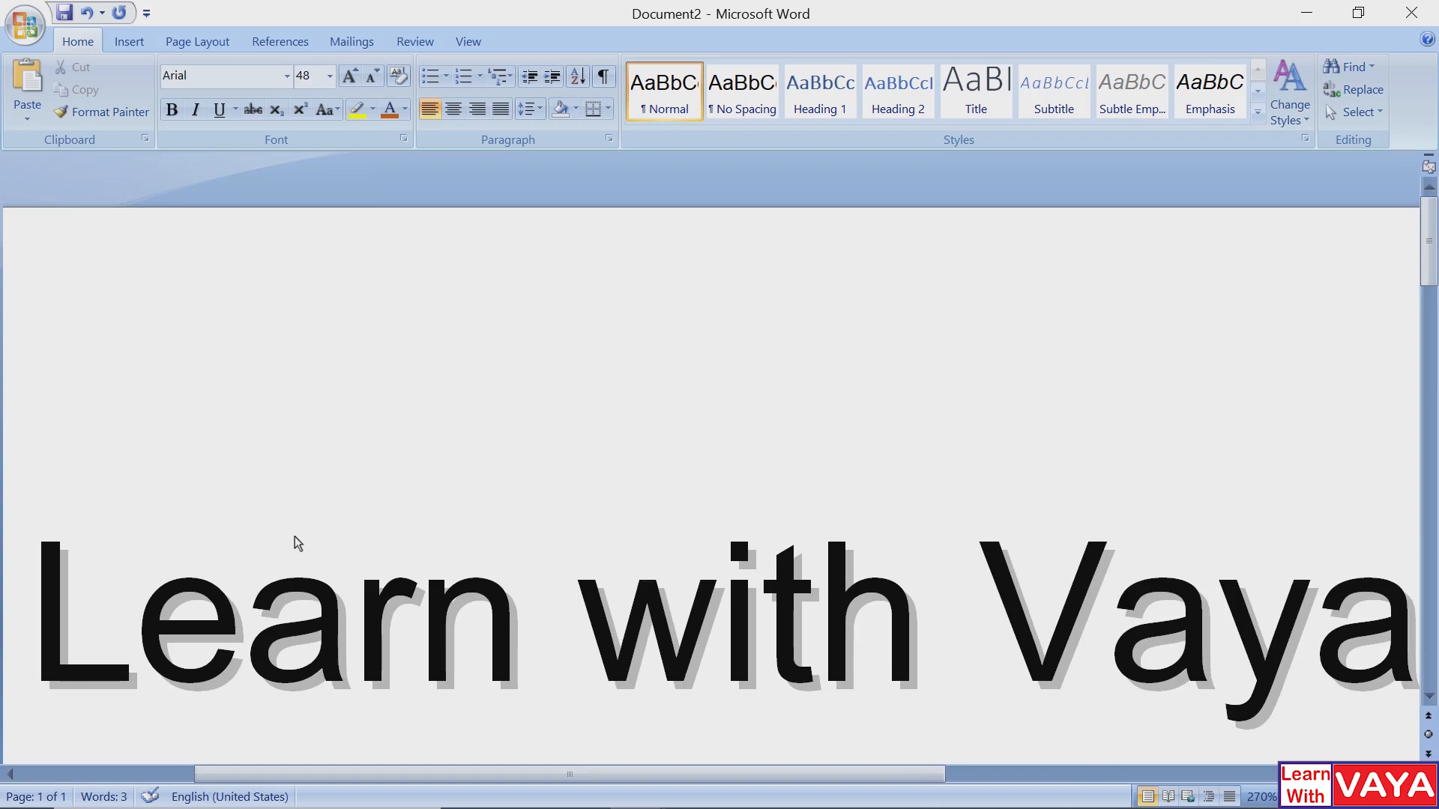
{"action": "scroll", "coordinate": [315, 555], "scroll_direction": "down", "scroll_amount": 9, "text": "ctrl"}
Step: Apply the Outline font effect to all the text and deselect it
{"action": "key", "text": "ctrl+a"}
{"action": "key", "text": "ctrl+d"}
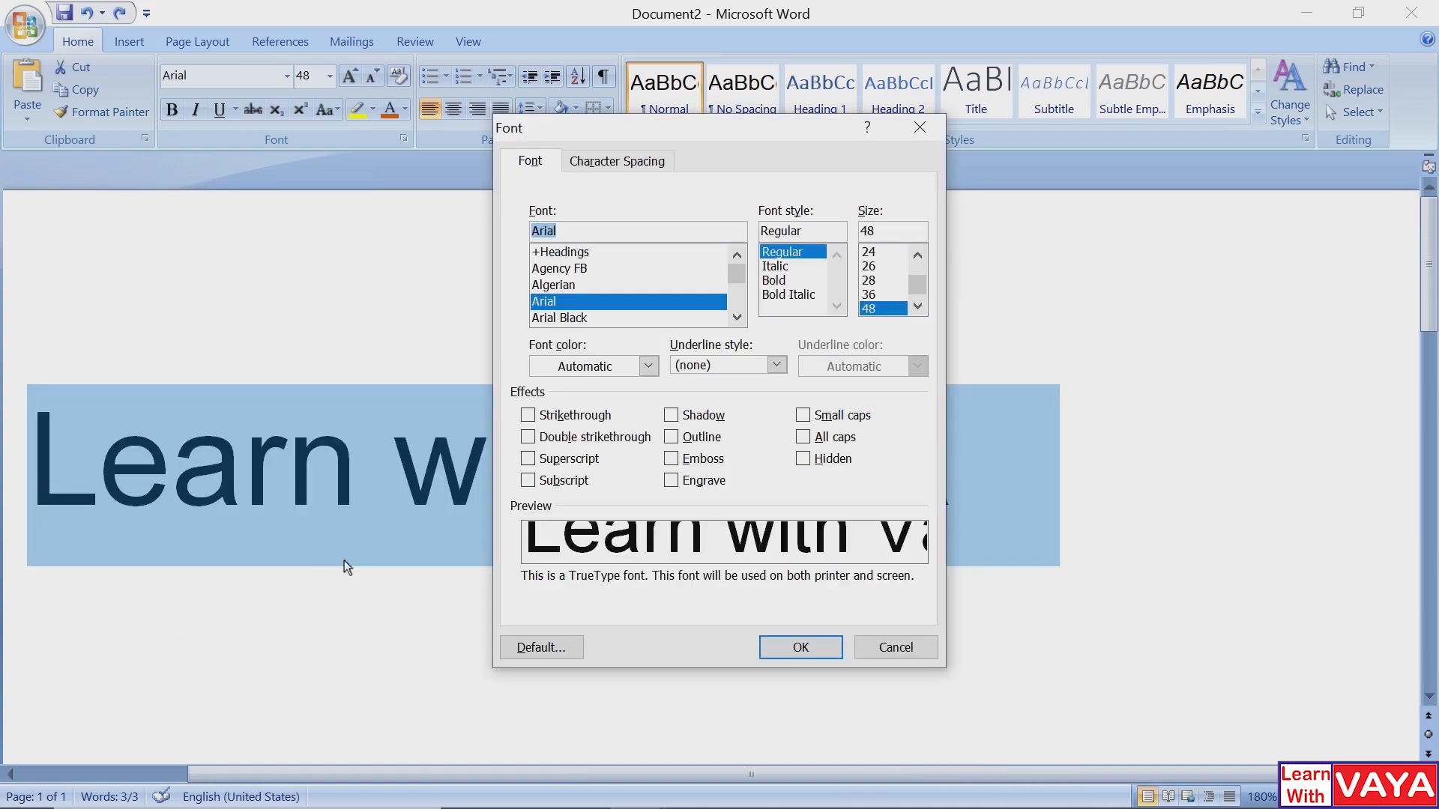
{"action": "left_click", "coordinate": [680, 443]}
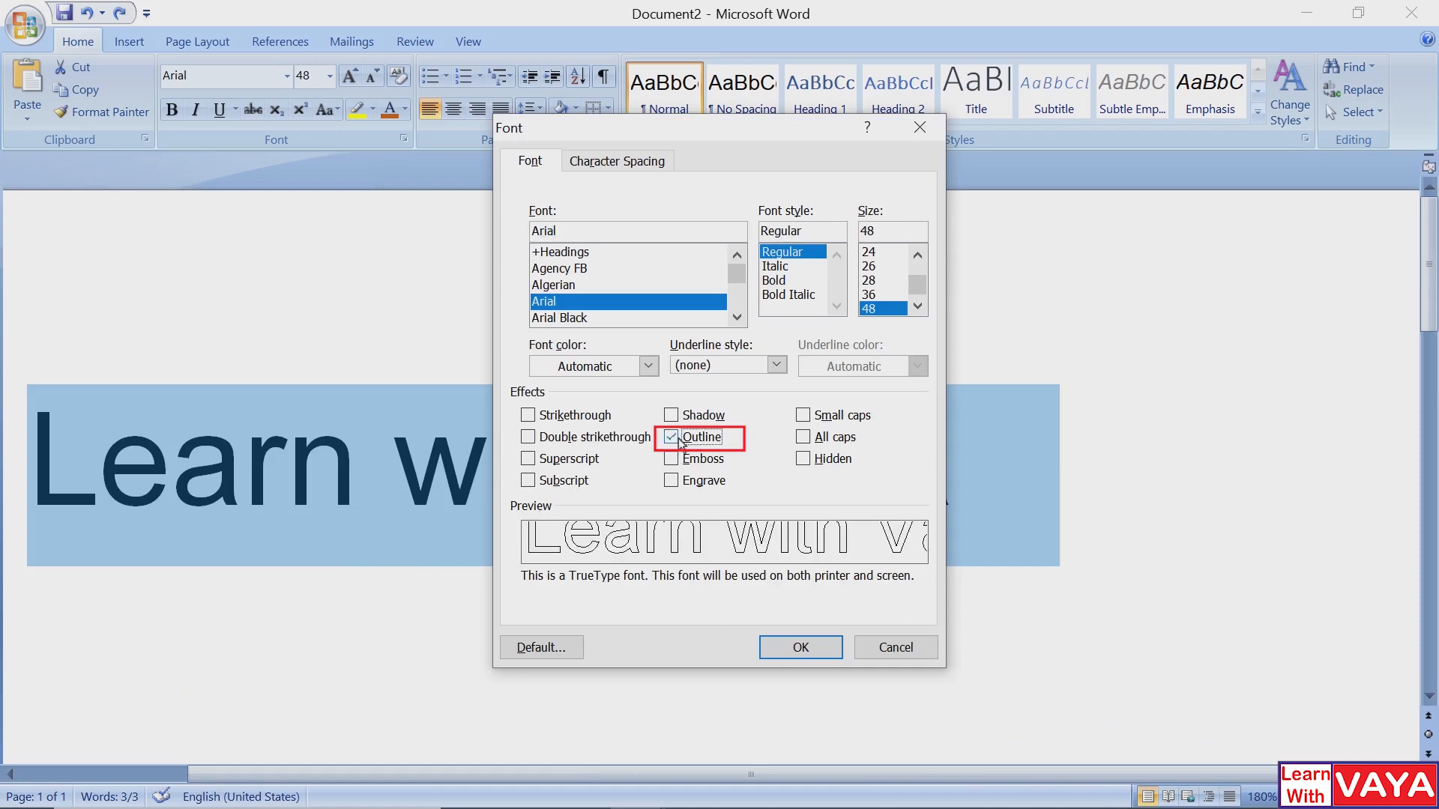
{"action": "key", "text": "Return"}
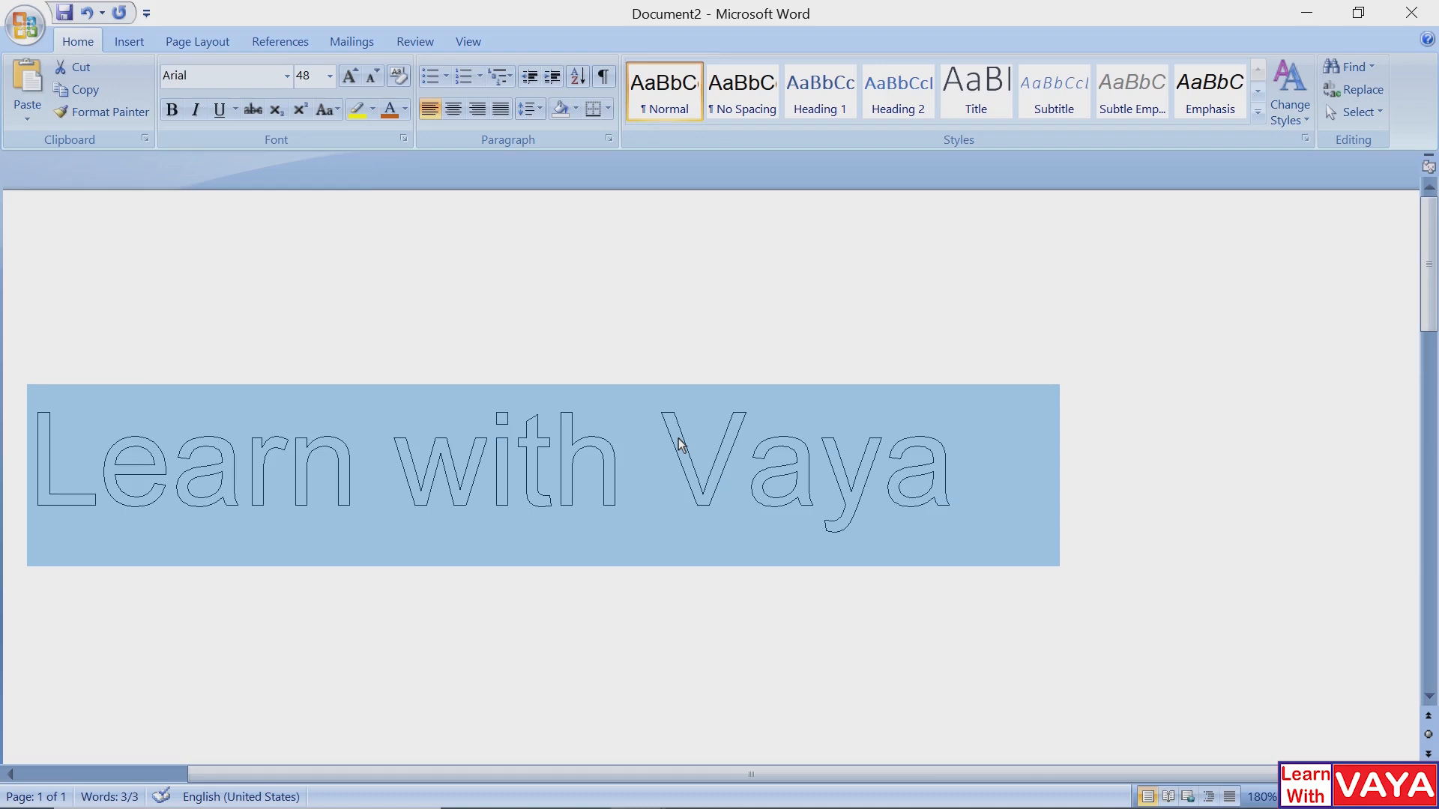
{"action": "key", "text": "Right"}
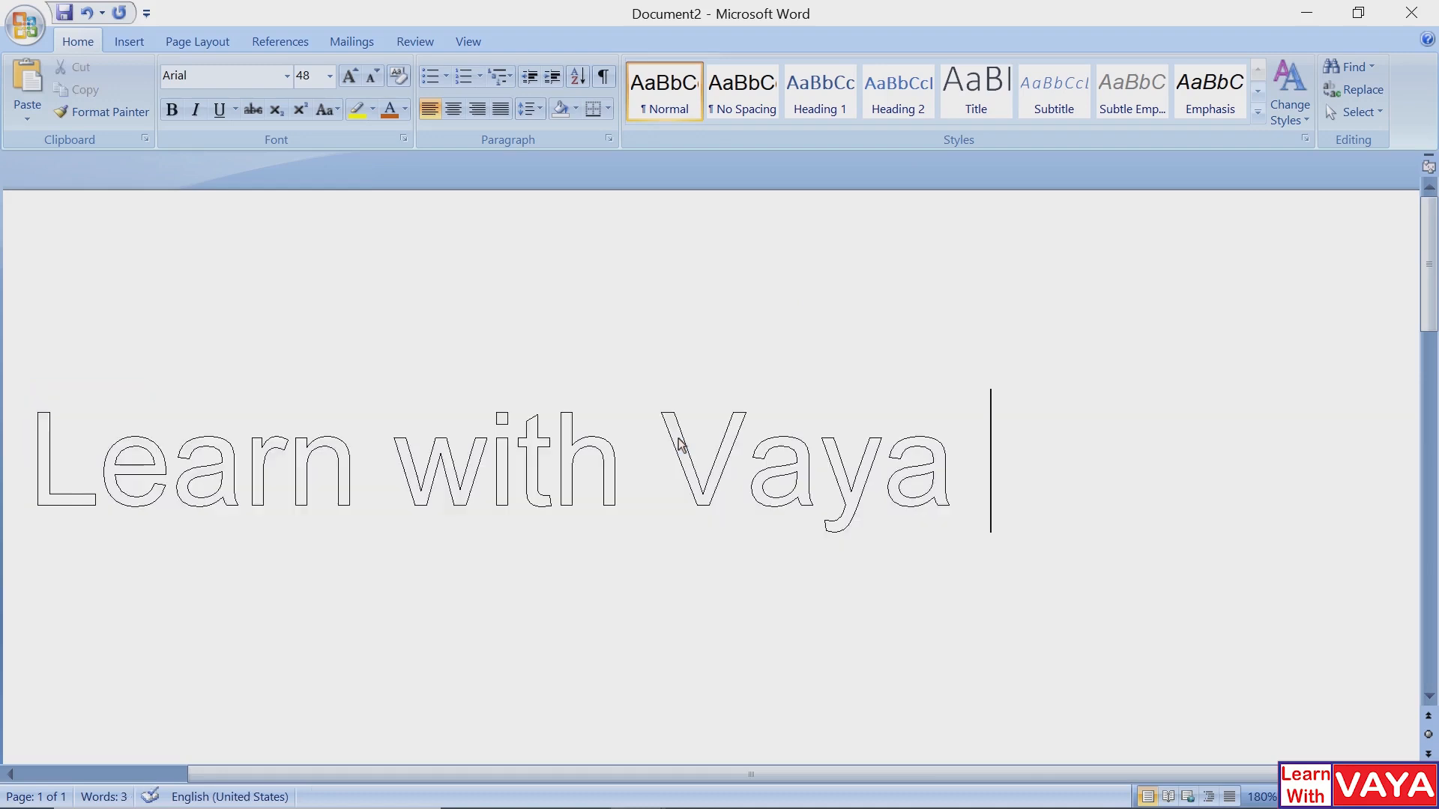
Step: Set the outlined text's font color to standard red and add the Shadow effect
{"action": "key", "text": "ctrl+a"}
{"action": "key", "text": "ctrl+d"}
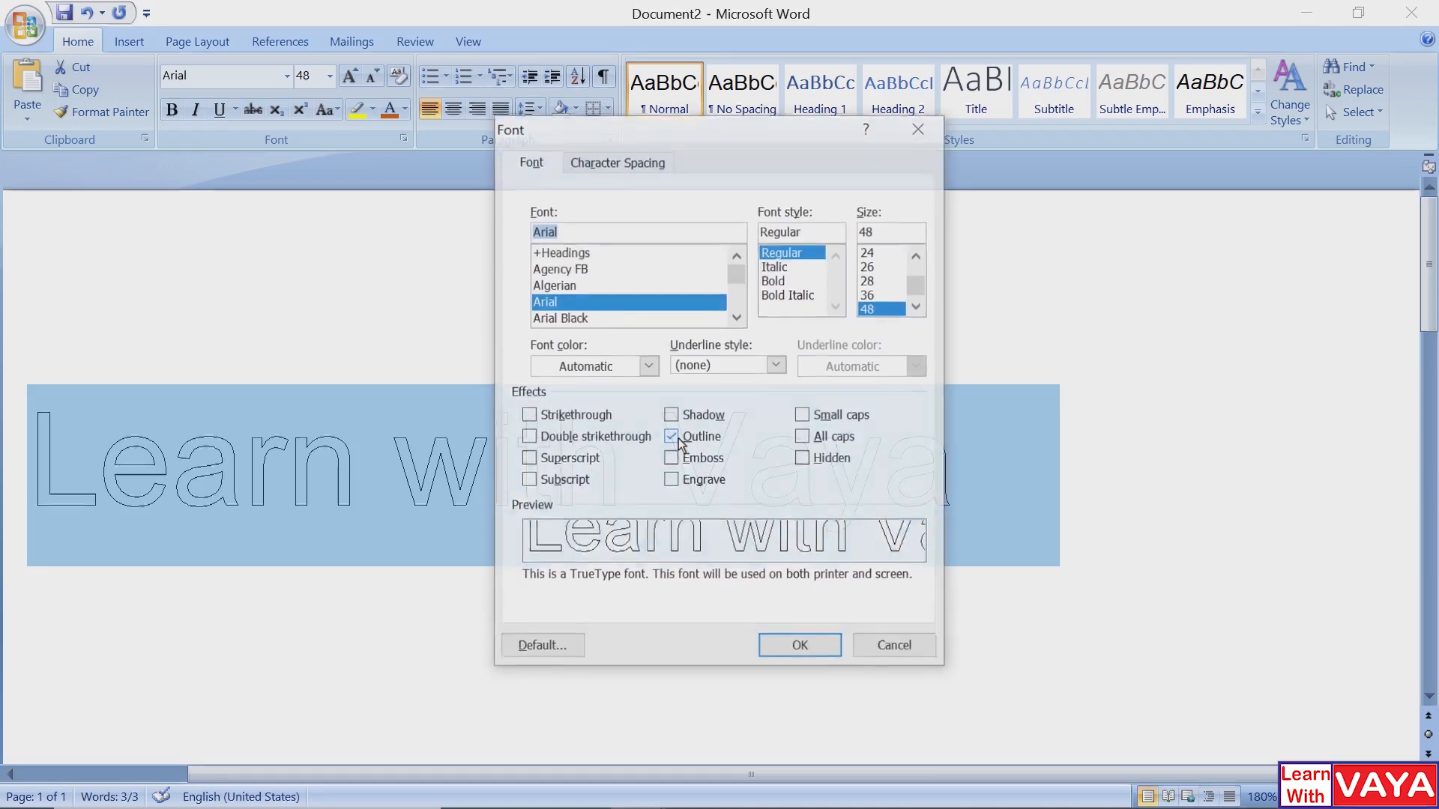
{"action": "left_click", "coordinate": [599, 368]}
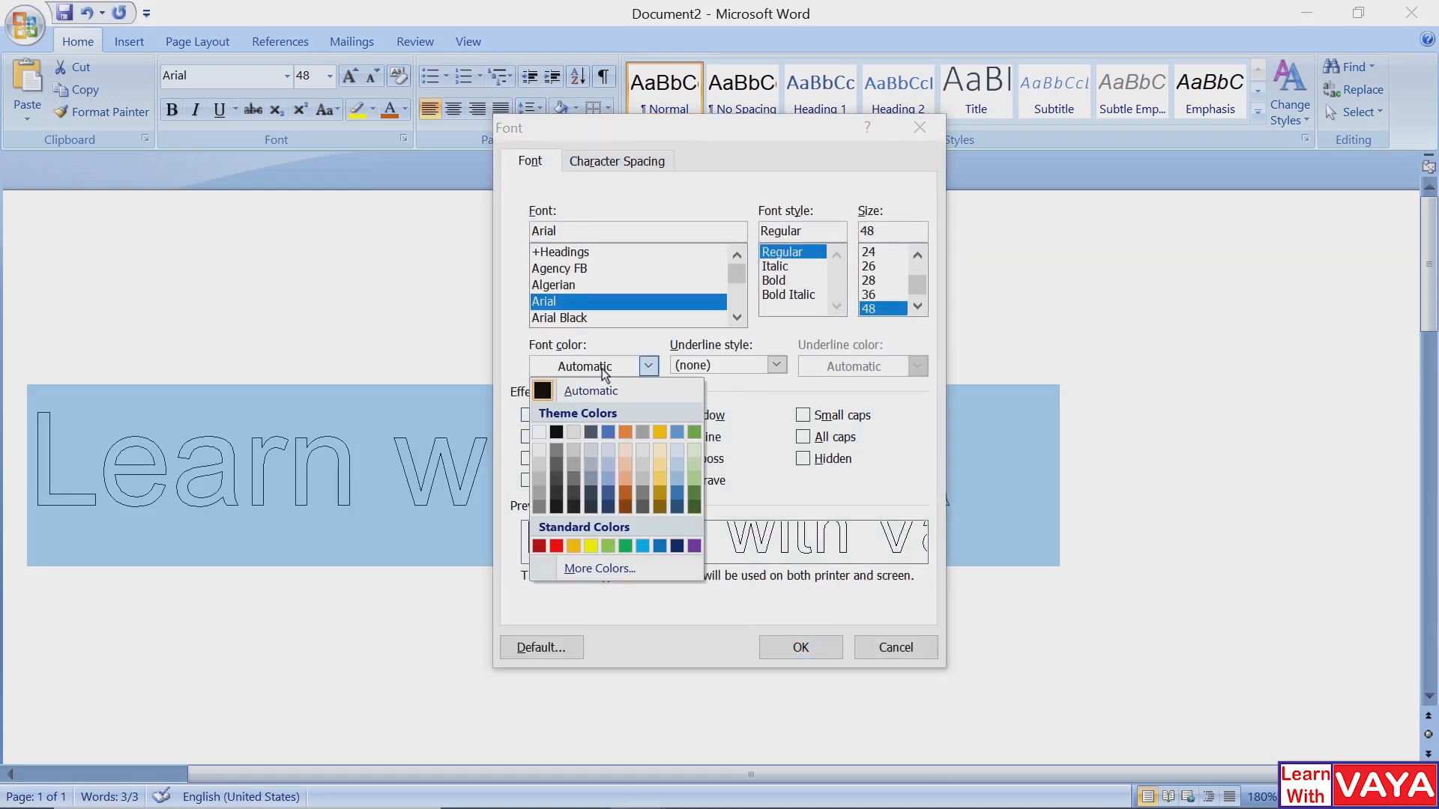
{"action": "left_click", "coordinate": [556, 546]}
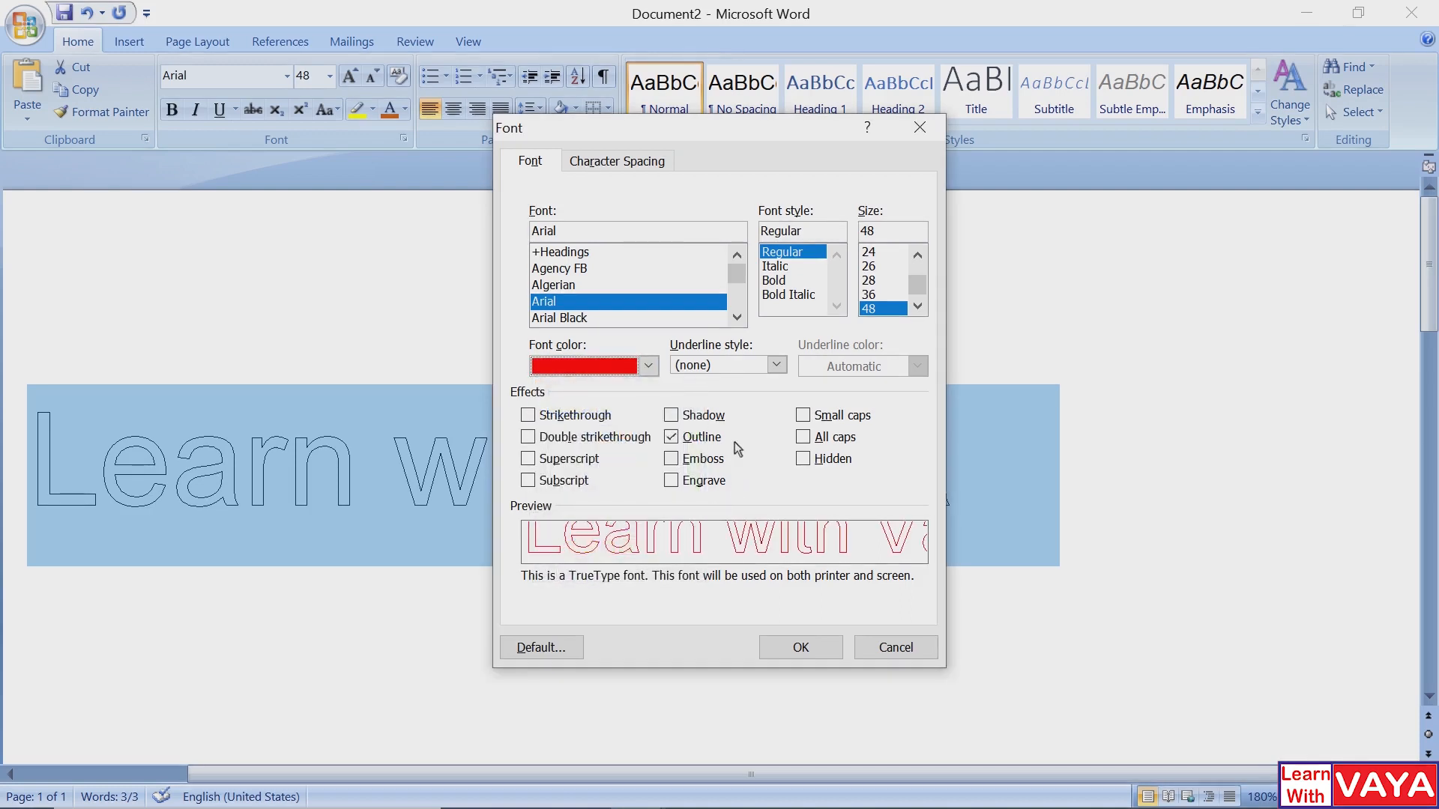
{"action": "left_click", "coordinate": [719, 424]}
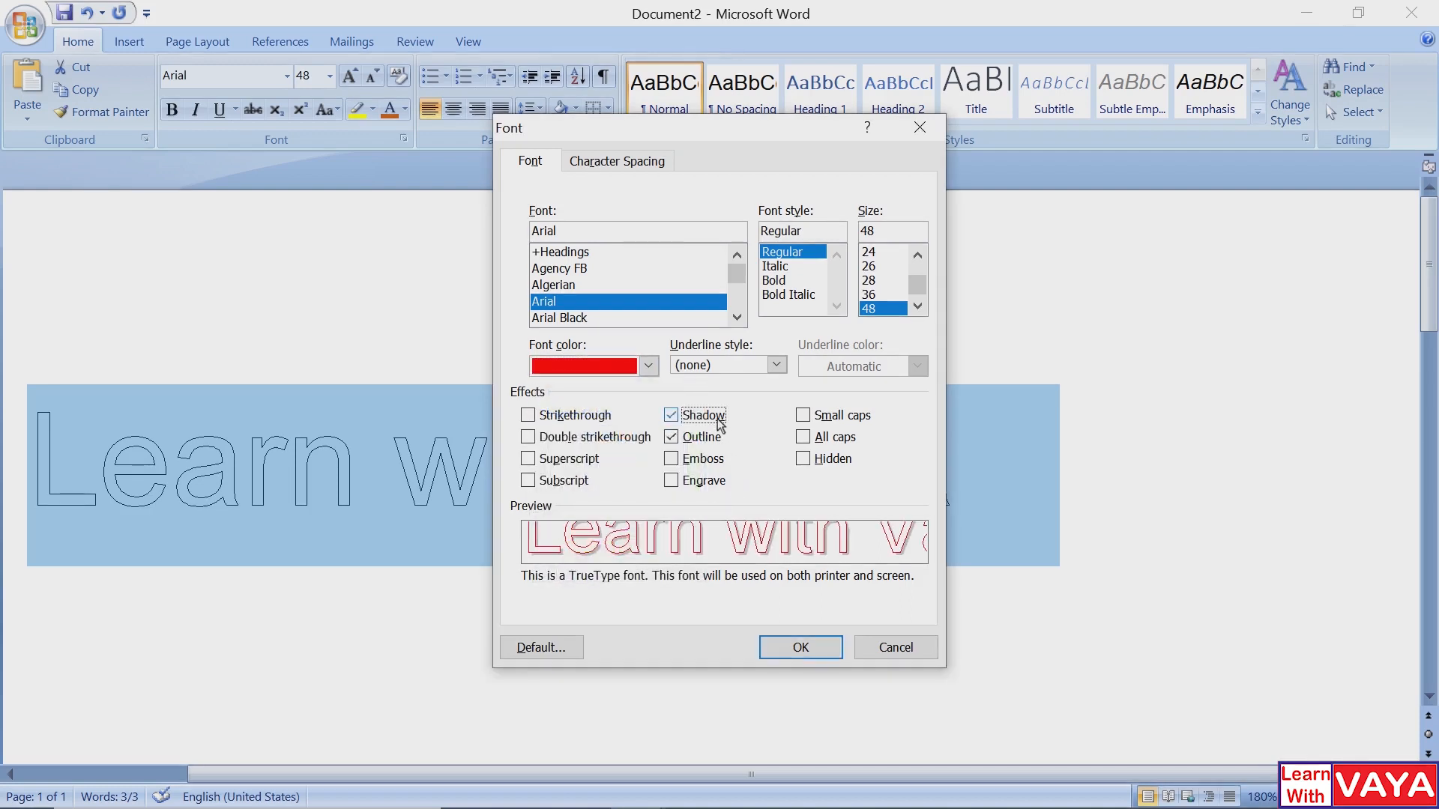
{"action": "left_click", "coordinate": [803, 646]}
{"action": "left_click", "coordinate": [1031, 580]}
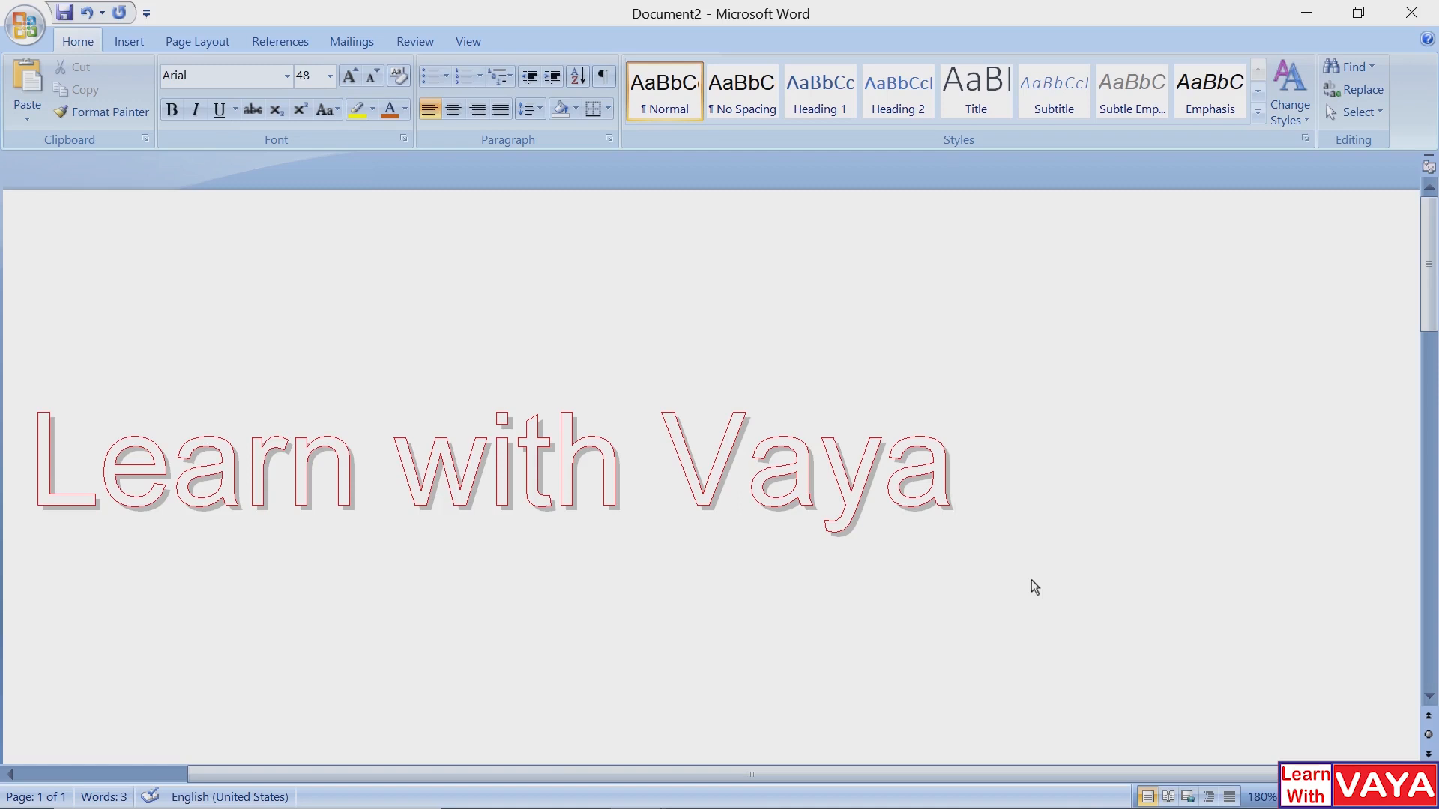
Step: Apply the Emboss font effect to all the red text and deselect it
{"action": "key", "text": "ctrl+a"}
{"action": "key", "text": "ctrl+d"}
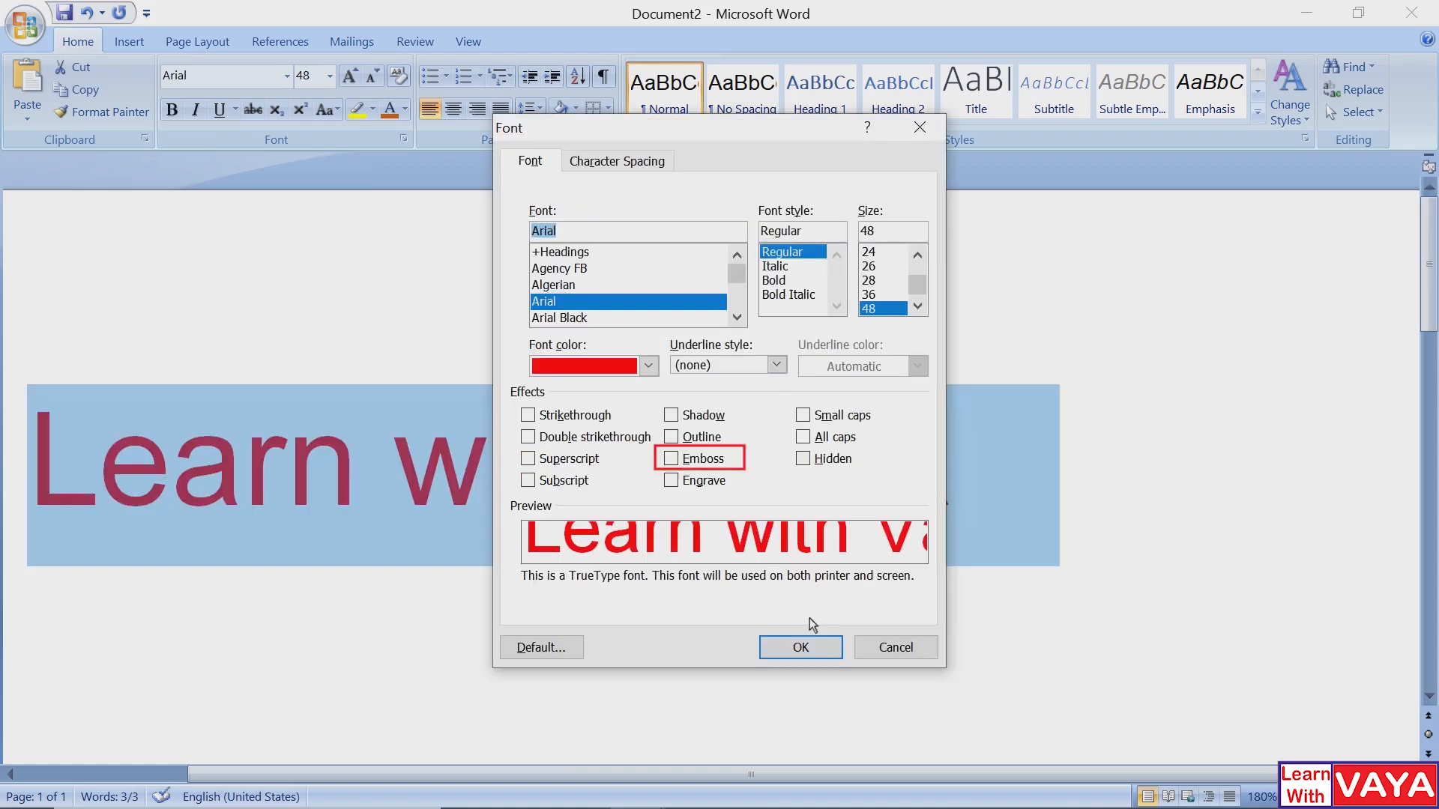
{"action": "left_click", "coordinate": [697, 460]}
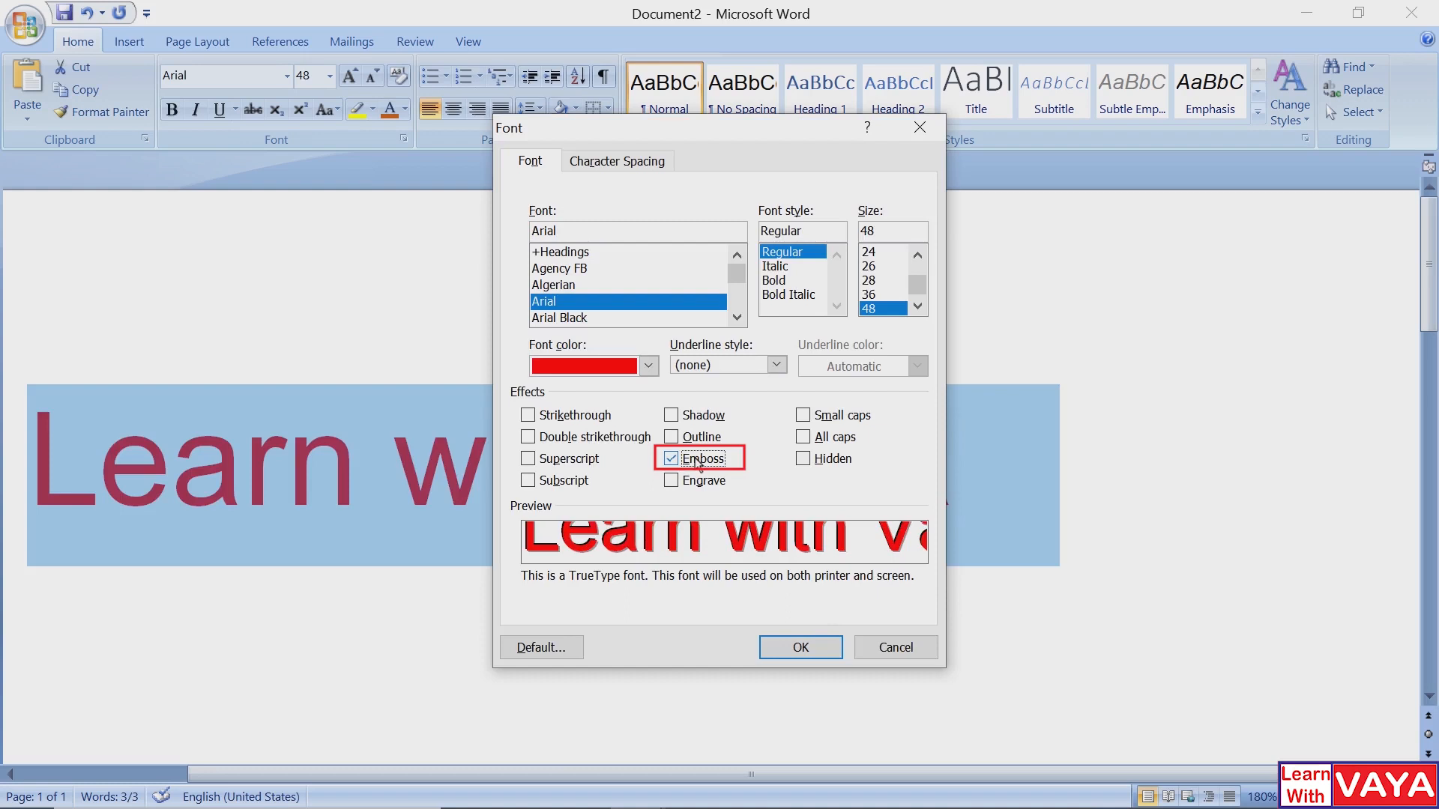
{"action": "key", "text": "Return"}
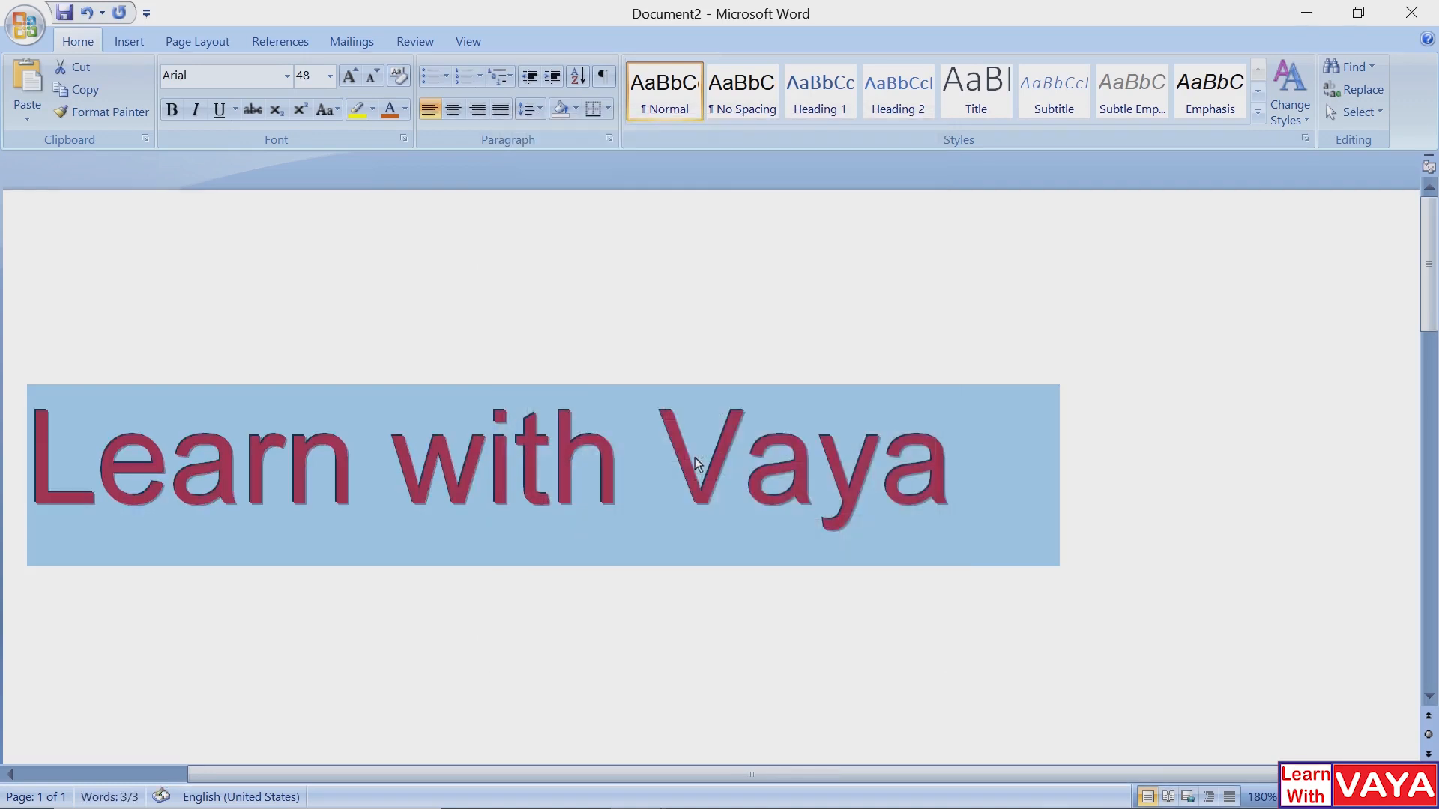
{"action": "key", "text": "End"}
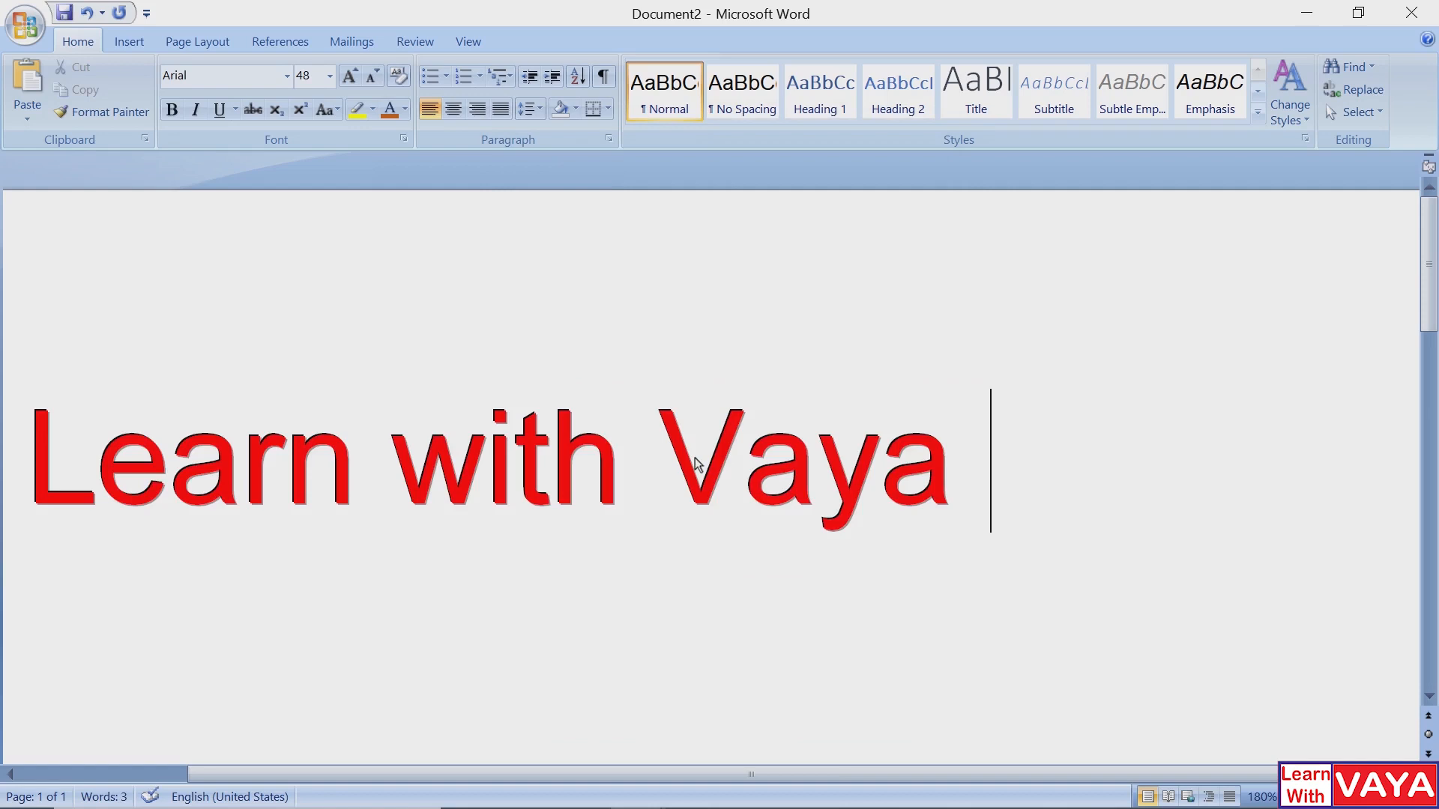
Step: Apply the Engrave font effect to all the text and deselect it
{"action": "key", "text": "ctrl+a"}
{"action": "key", "text": "ctrl+d"}
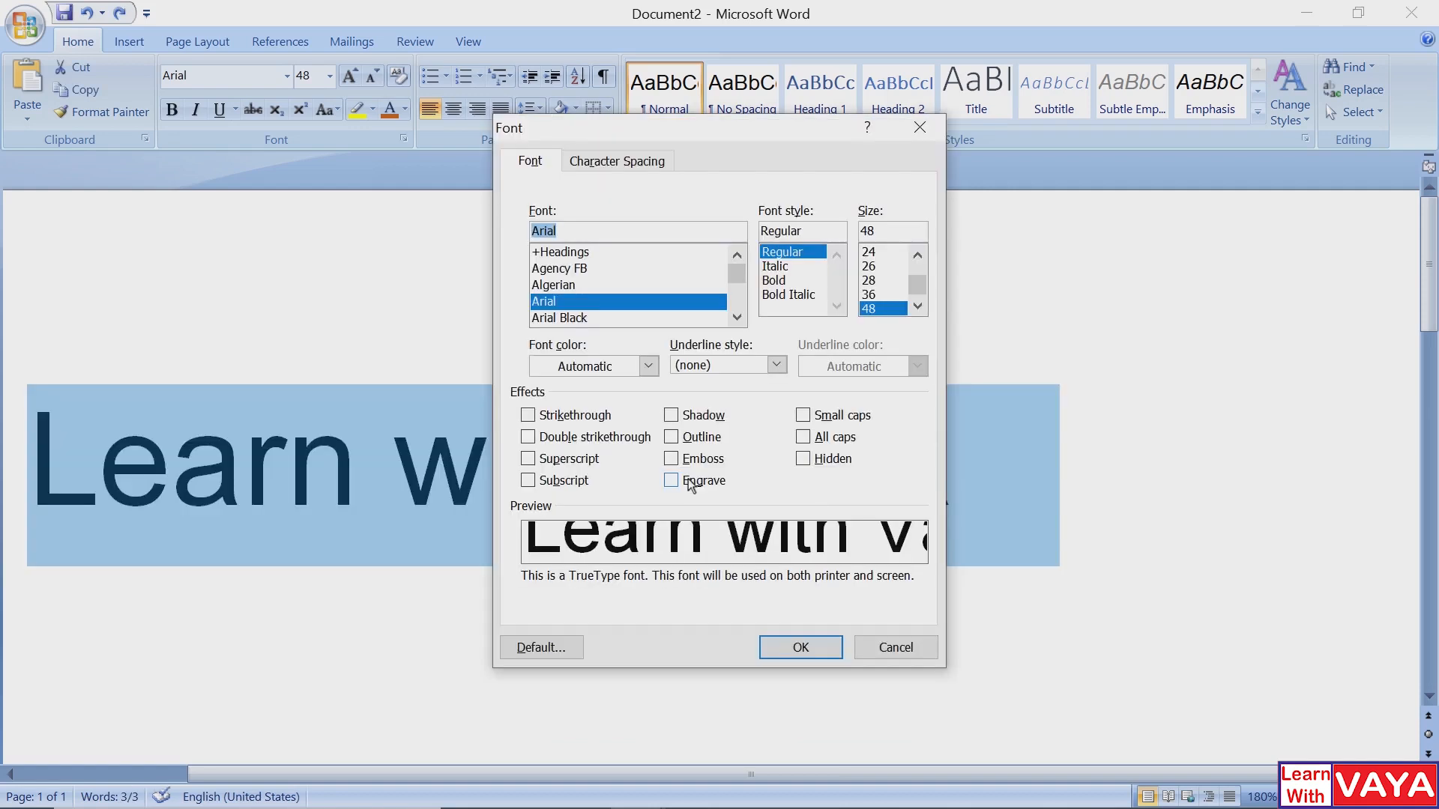
{"action": "left_click", "coordinate": [688, 480]}
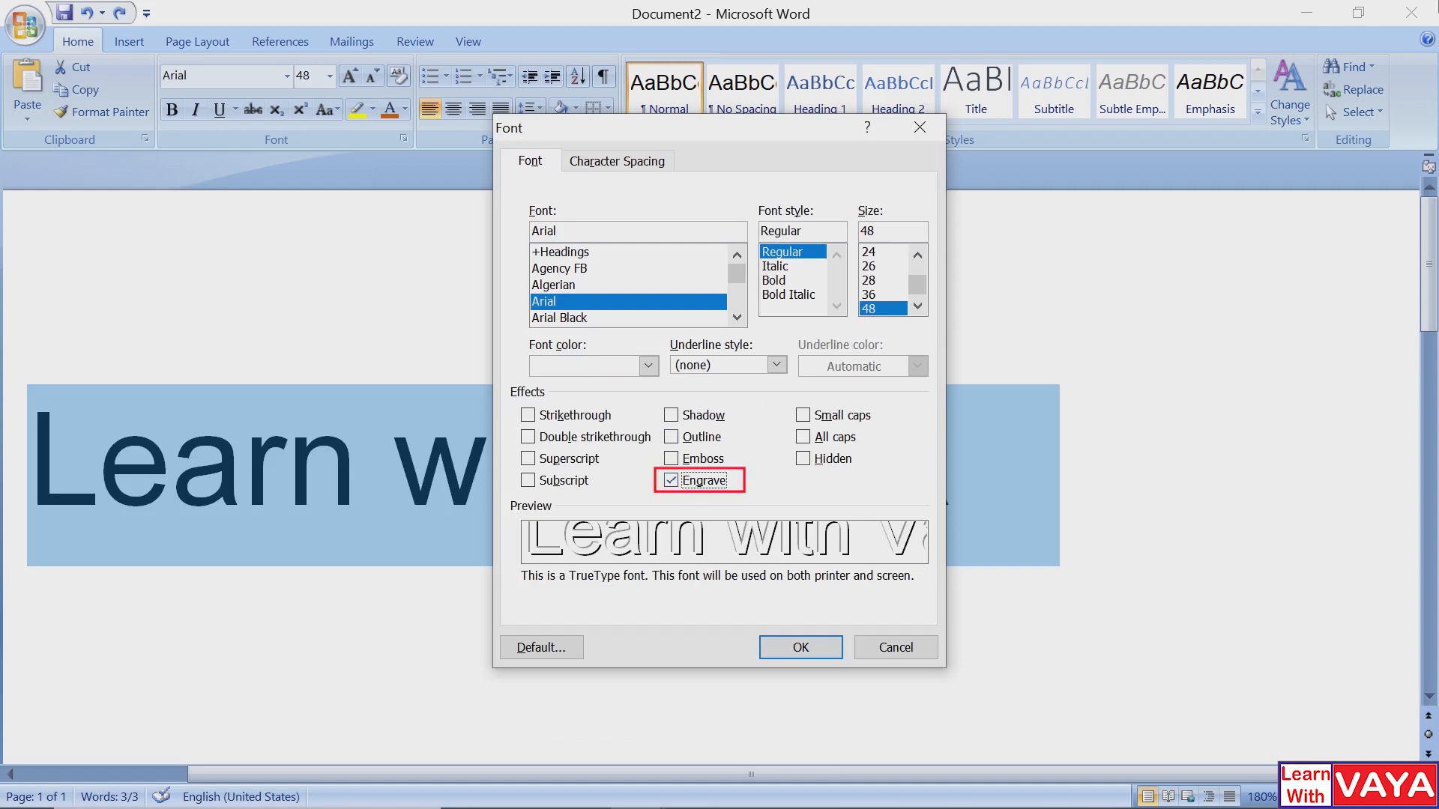
{"action": "key", "text": "Return"}
{"action": "left_click", "coordinate": [990, 461]}
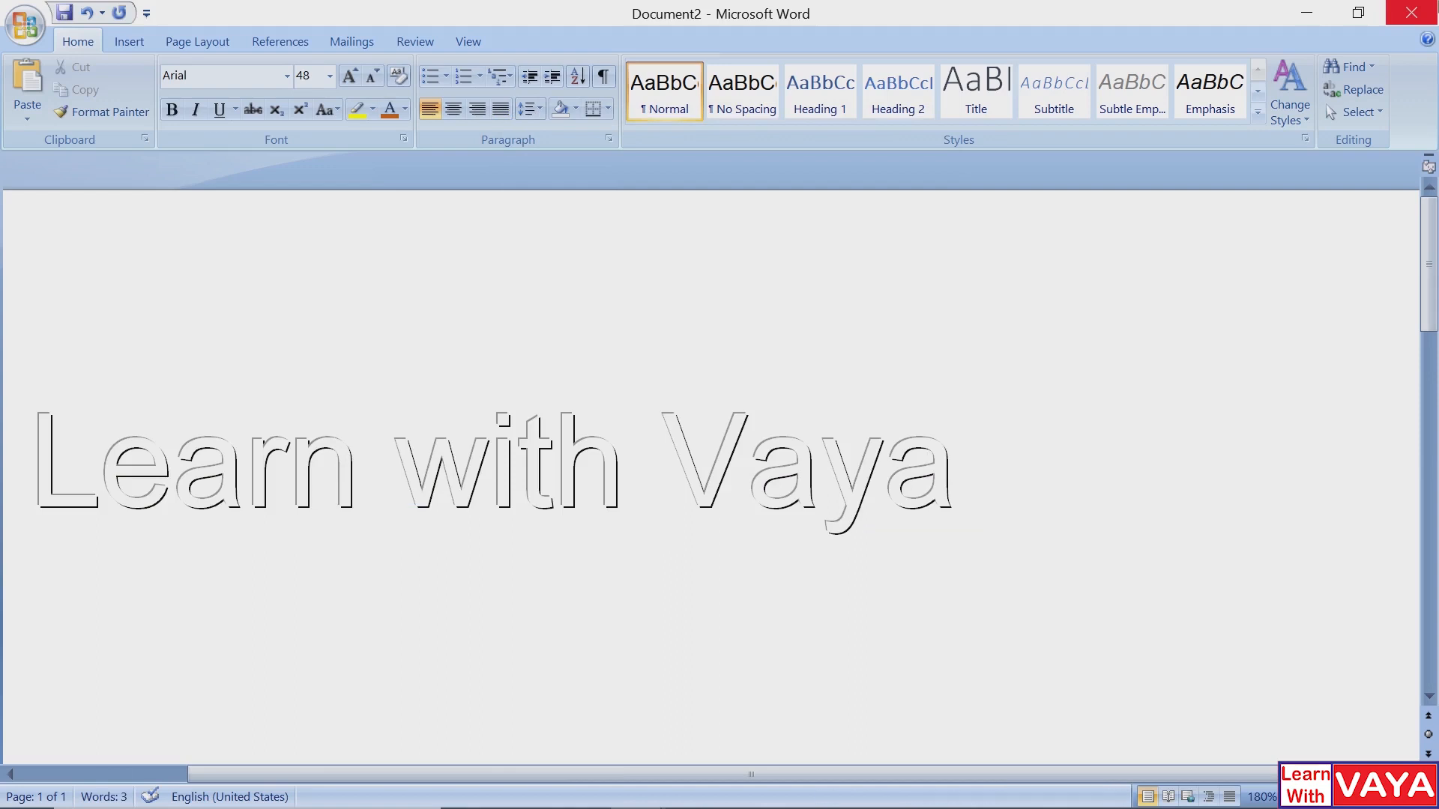
Step: Apply the Small caps effect to all the text and undo it
{"action": "key", "text": "ctrl+a"}
{"action": "key", "text": "ctrl+d"}
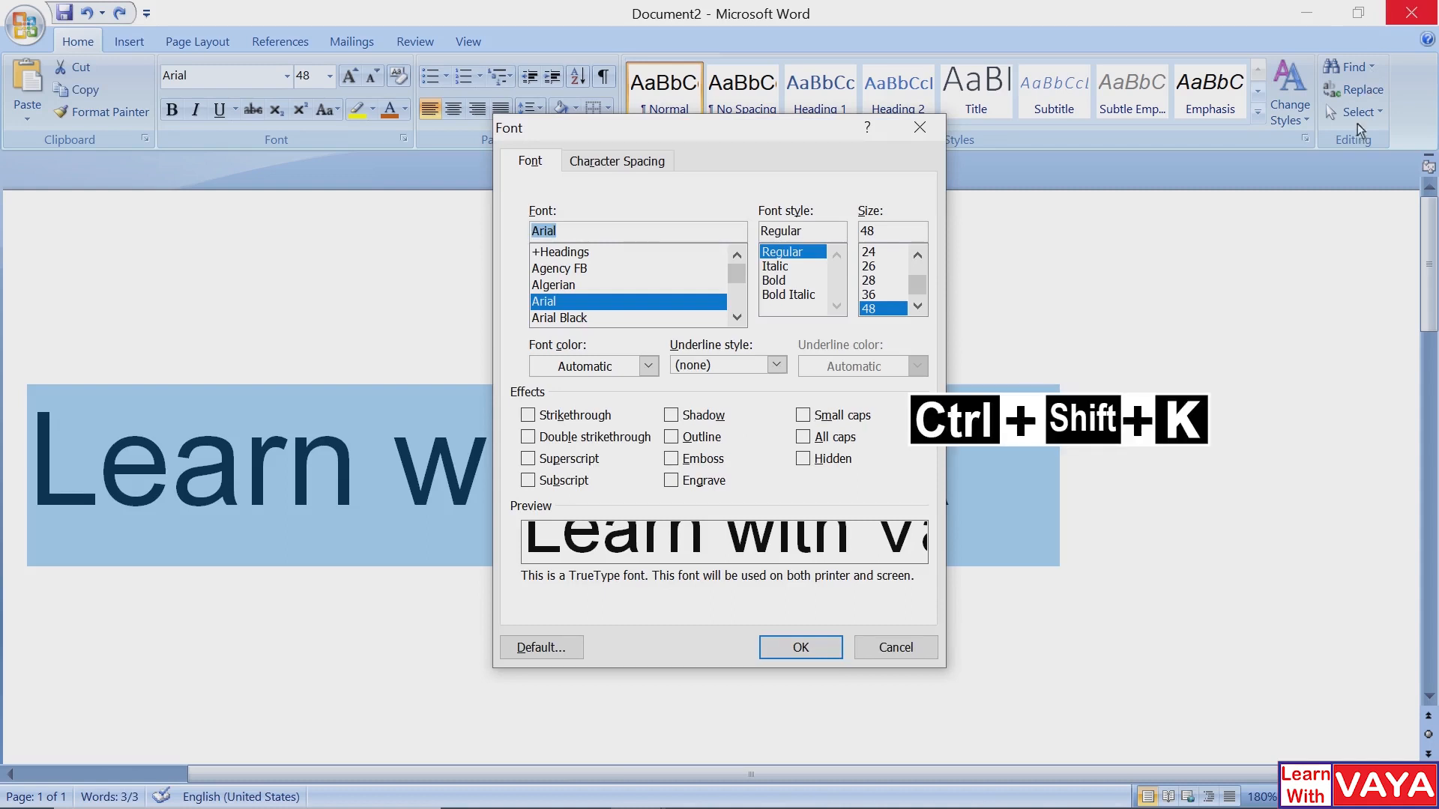
{"action": "left_click", "coordinate": [845, 417]}
{"action": "key", "text": "Return"}
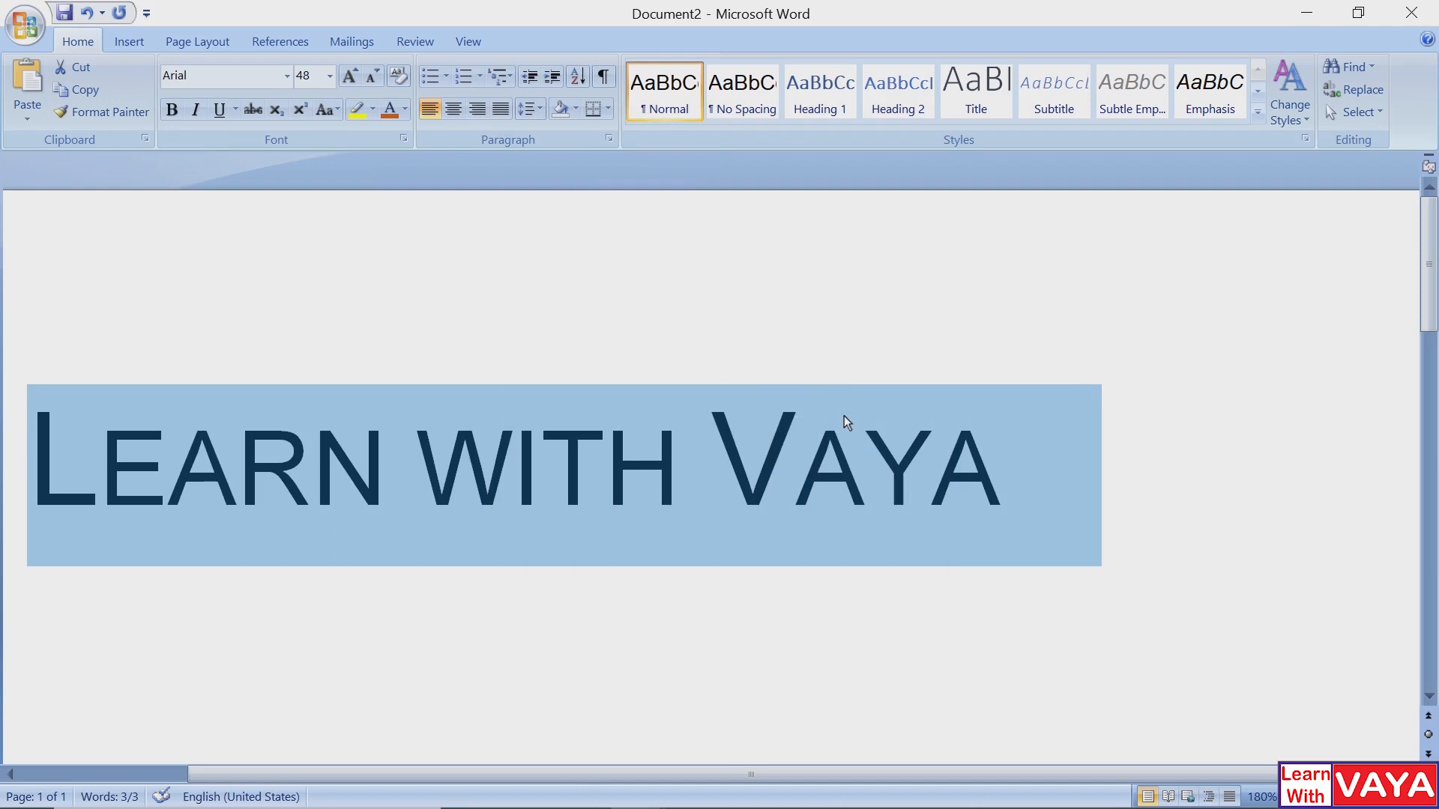
{"action": "key", "text": "End"}
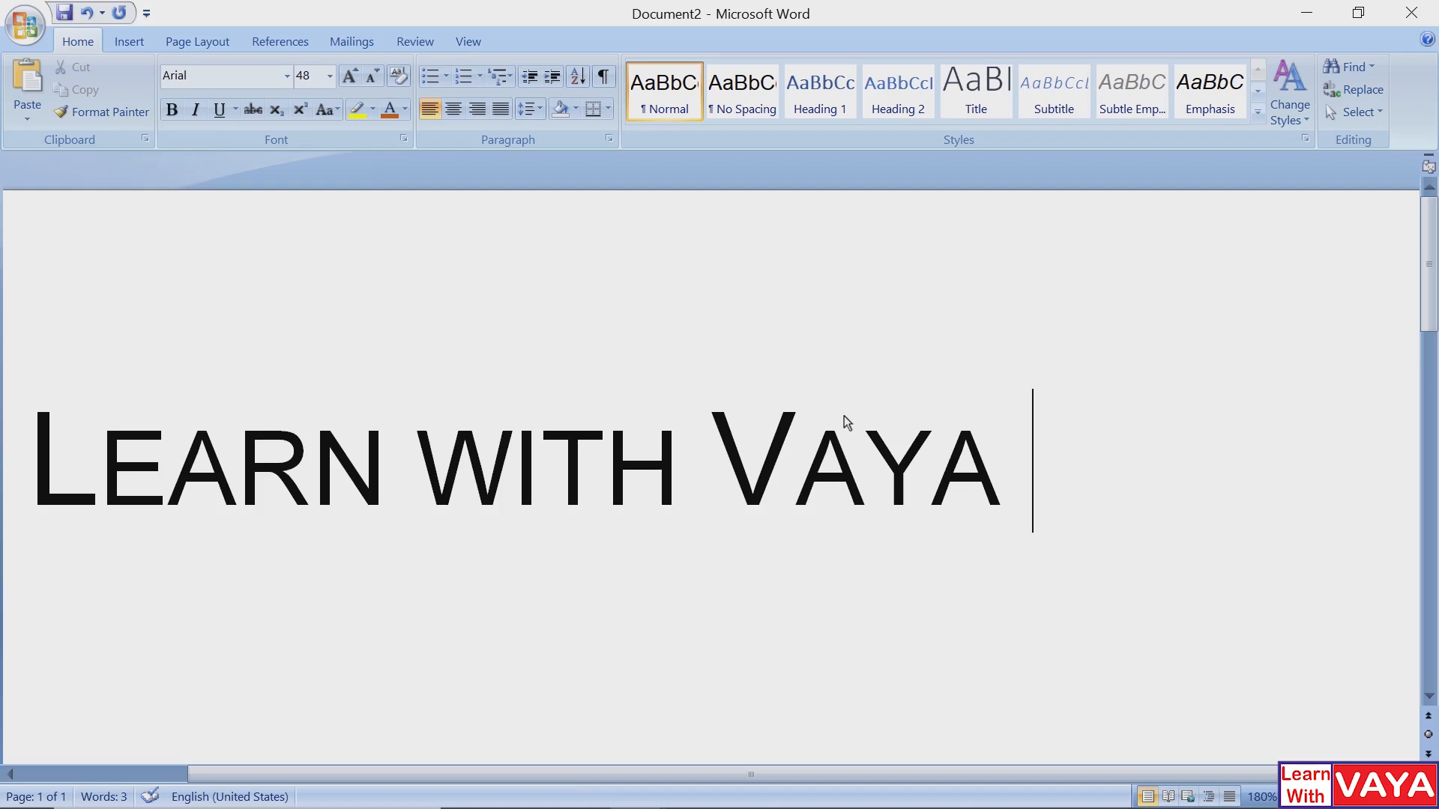
{"action": "key", "text": "ctrl+z"}
Step: Apply the All caps font effect to all of the "Learn with Vaya" text
{"action": "key", "text": "ctrl+d"}
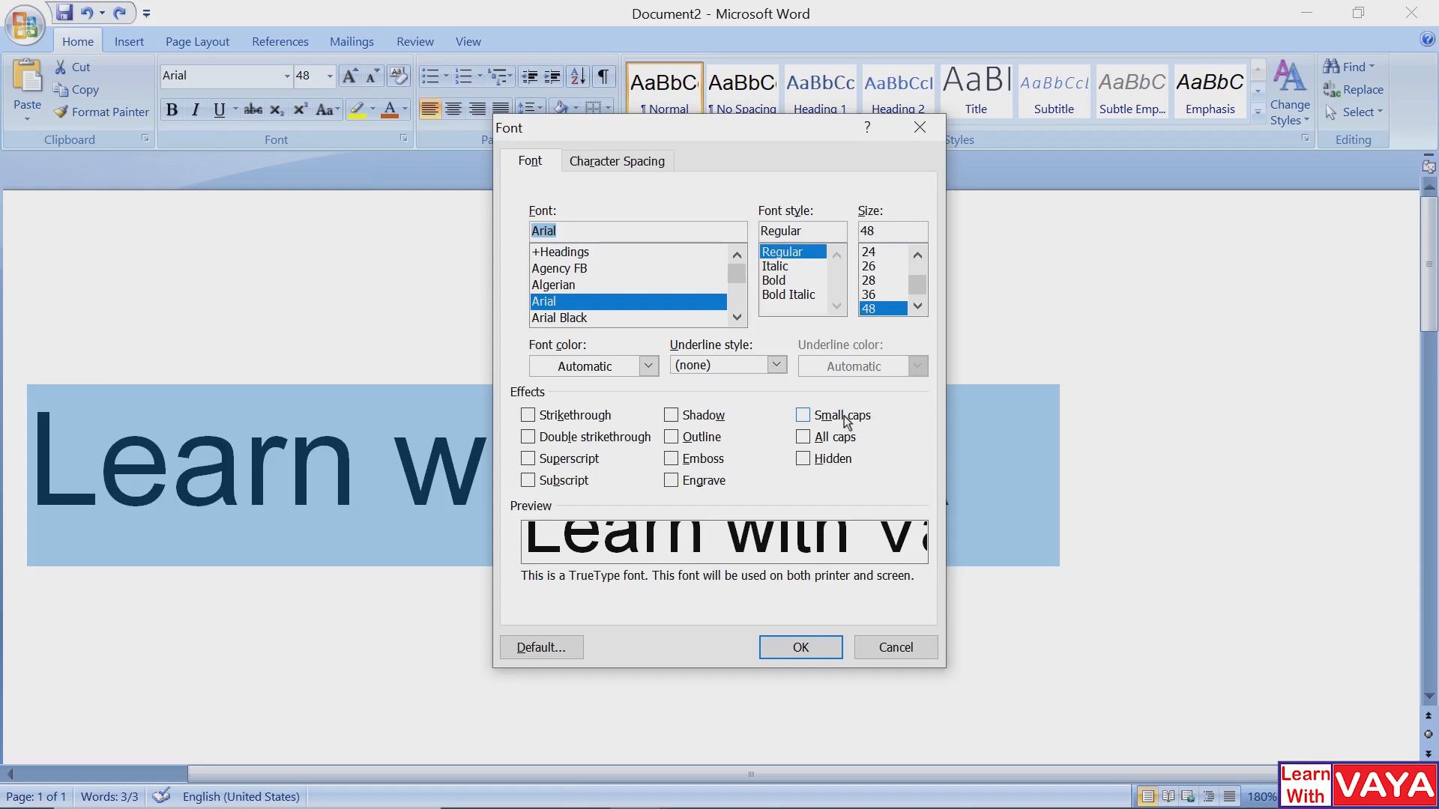
{"action": "left_click", "coordinate": [837, 439]}
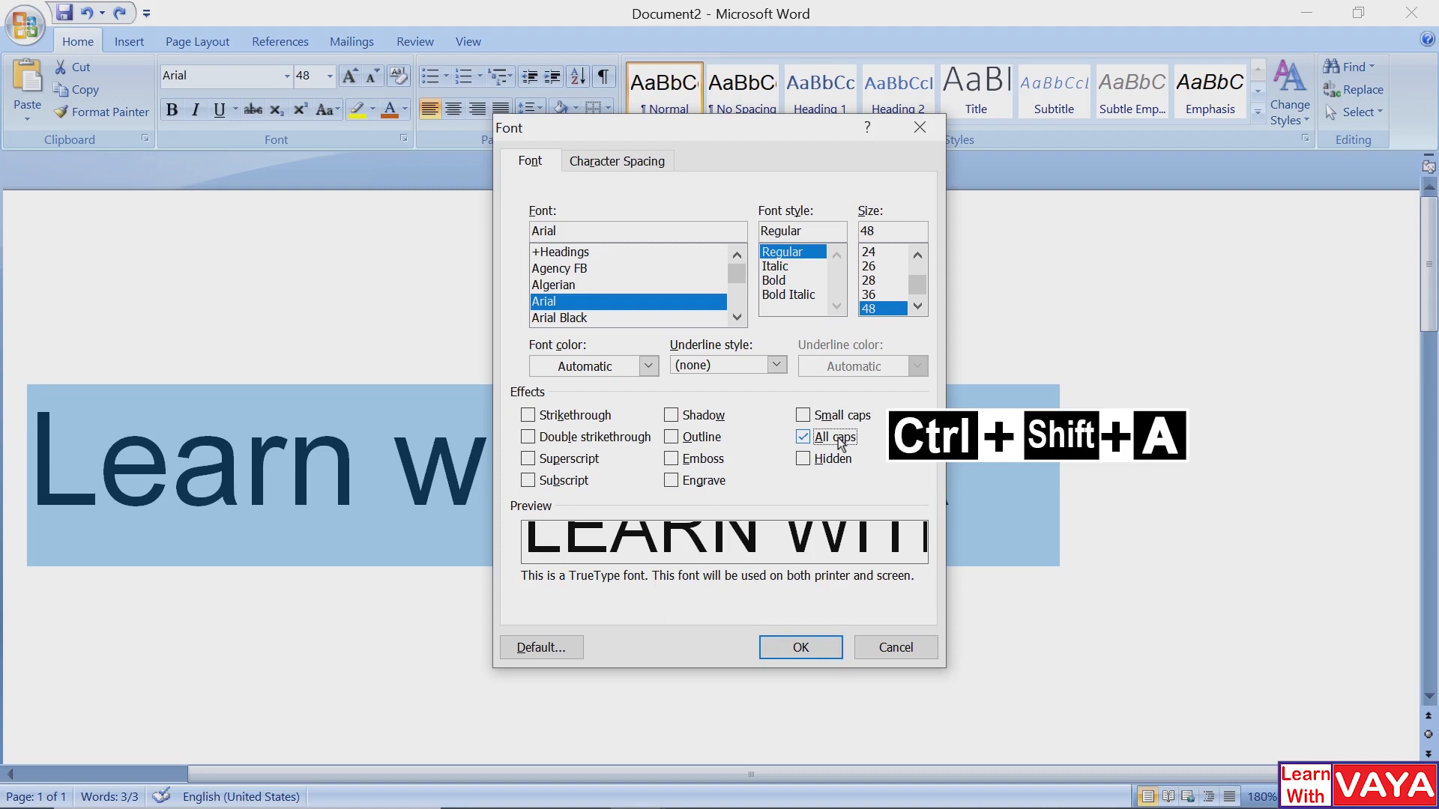
{"action": "key", "text": "Return"}
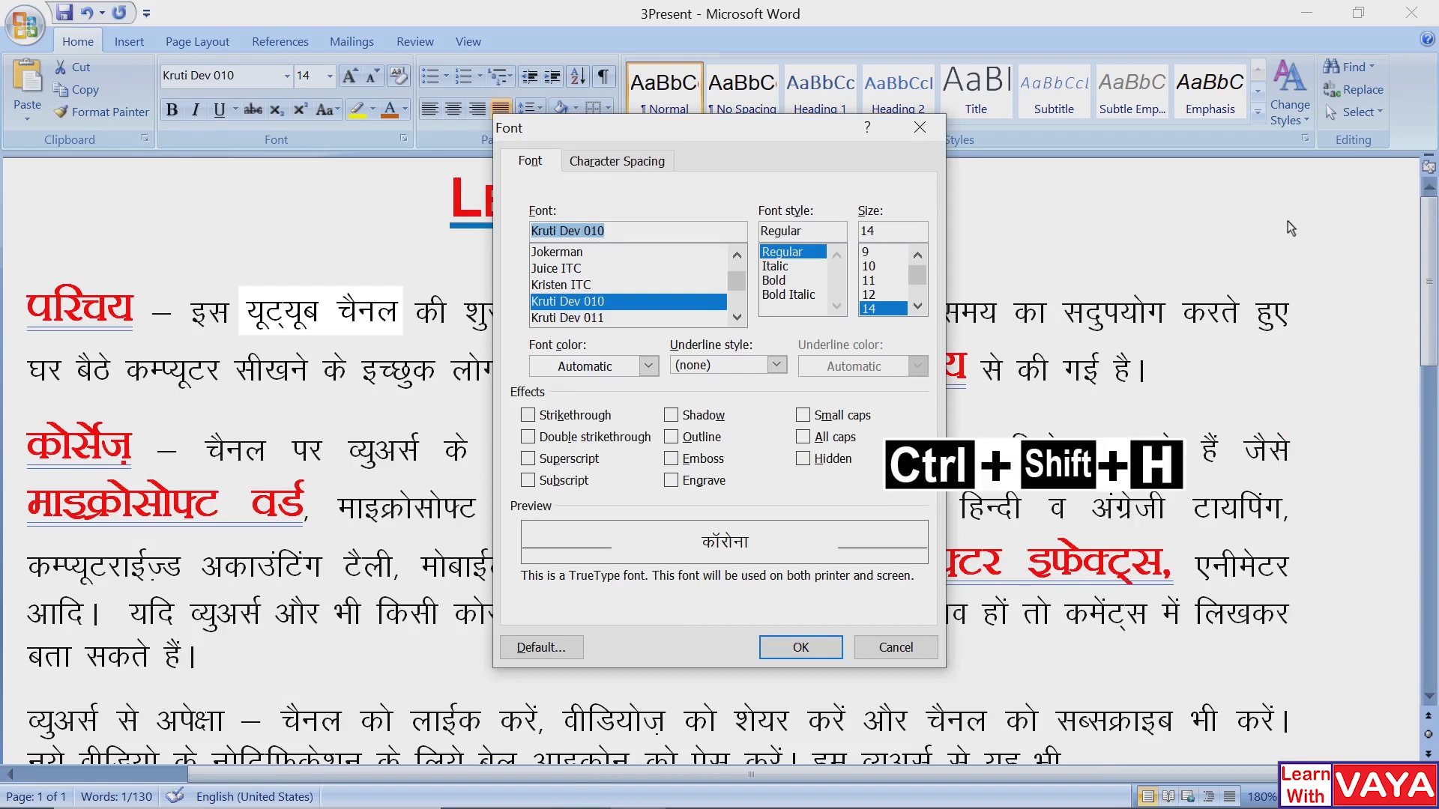
Step: Apply the Hidden font effect to the selected word "कॉरोना" and delete the word "लॉकडाउन" in the first paragraph
{"action": "left_click", "coordinate": [836, 459]}
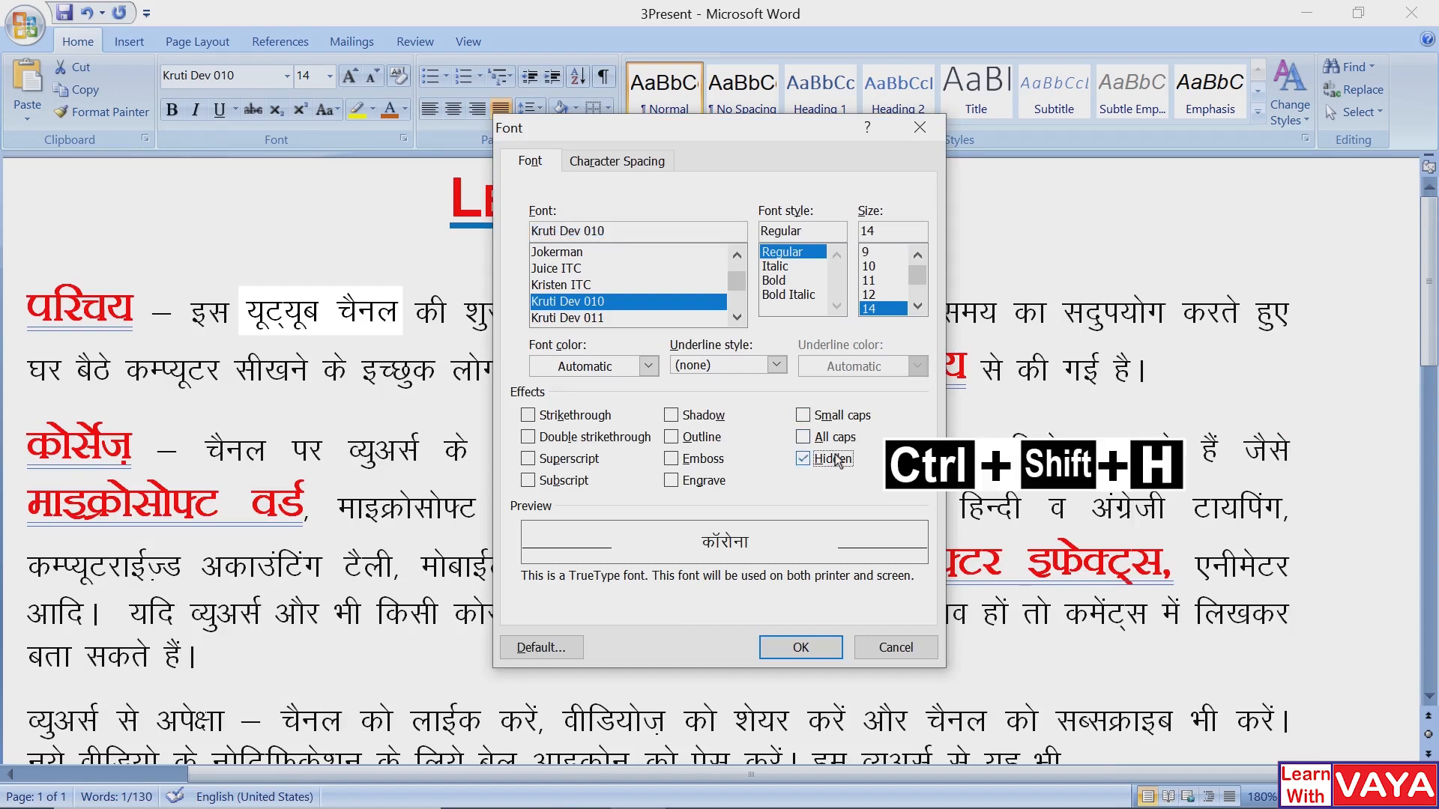
{"action": "left_click", "coordinate": [796, 647]}
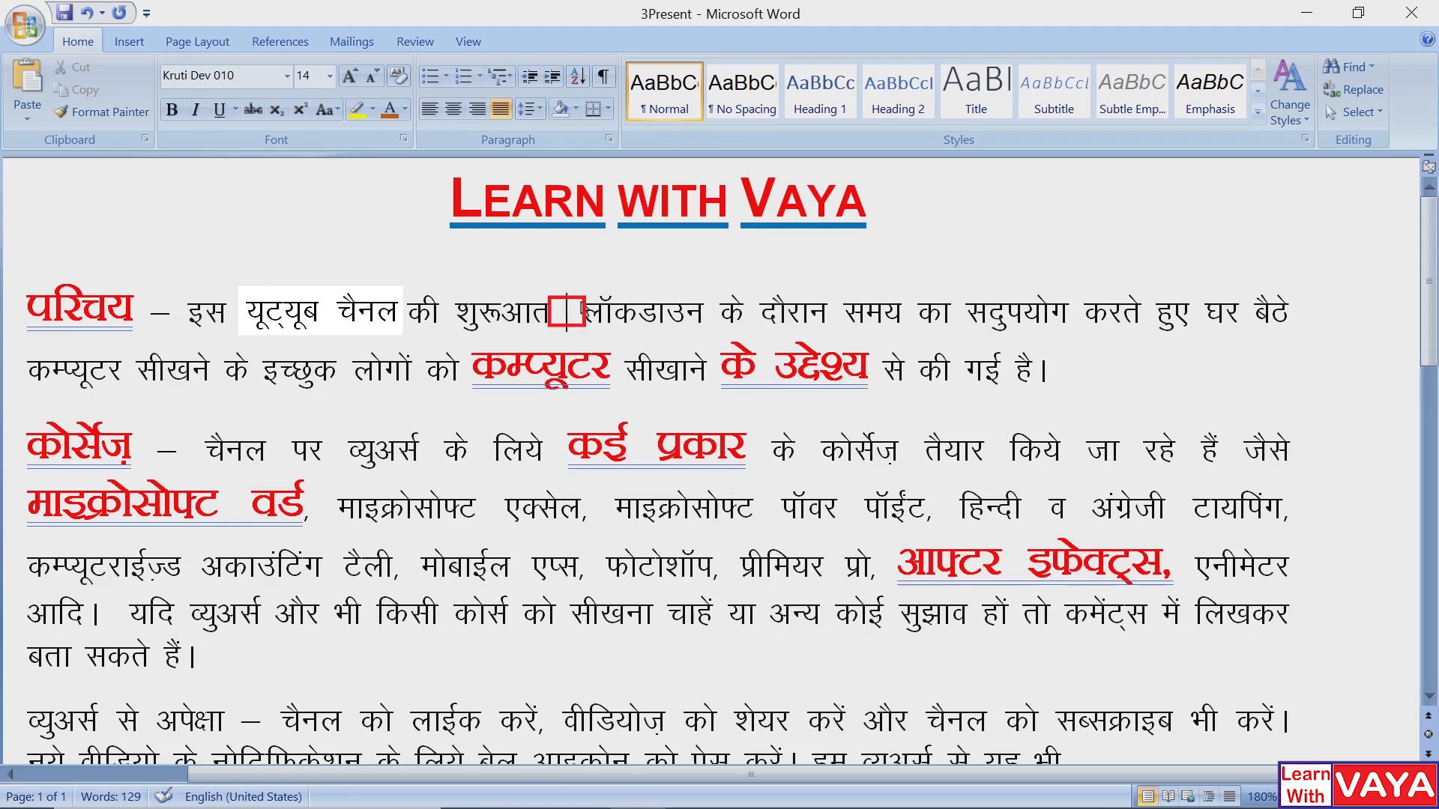
{"action": "left_click_drag", "start_coordinate": [583, 312], "coordinate": [701, 322]}
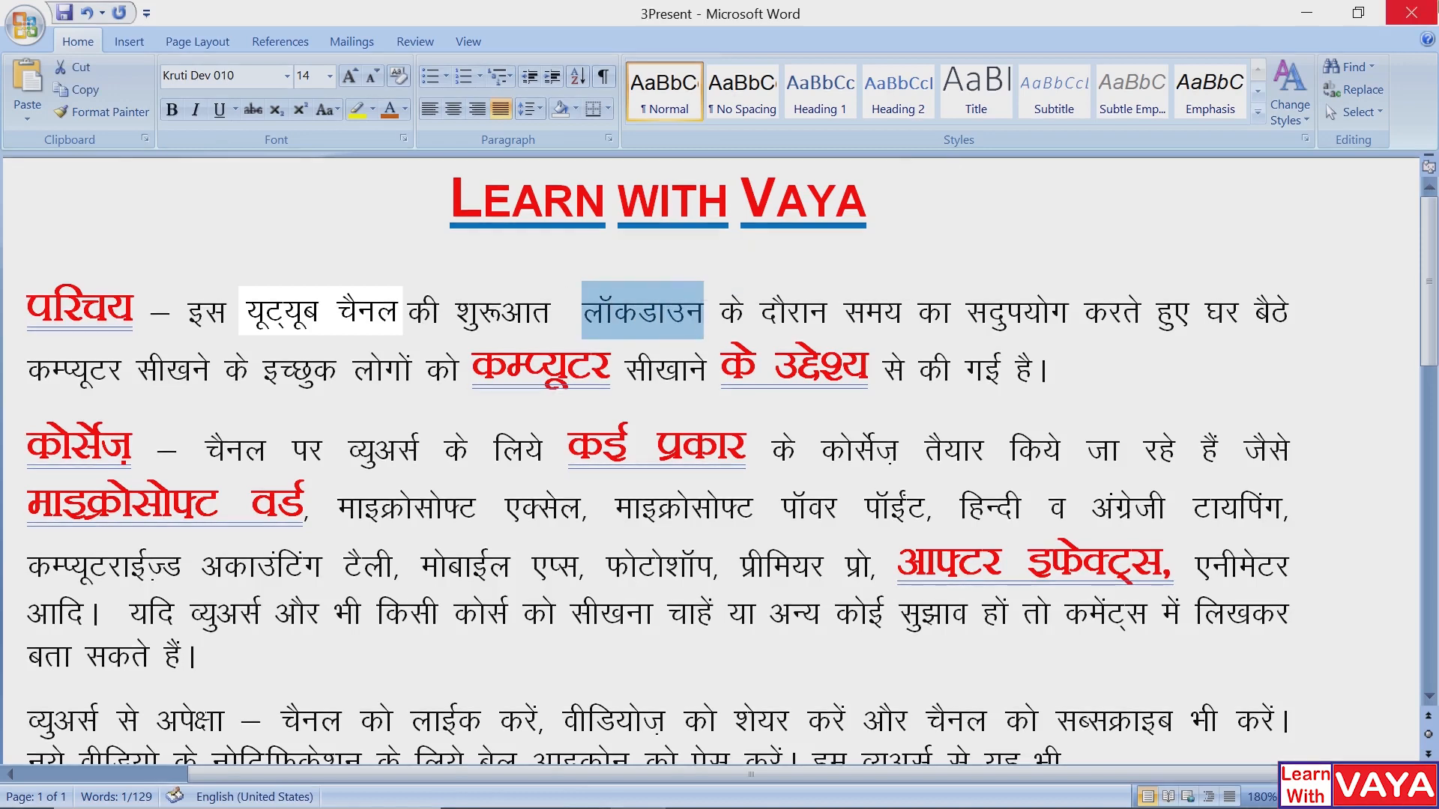
{"action": "key", "text": "Delete"}
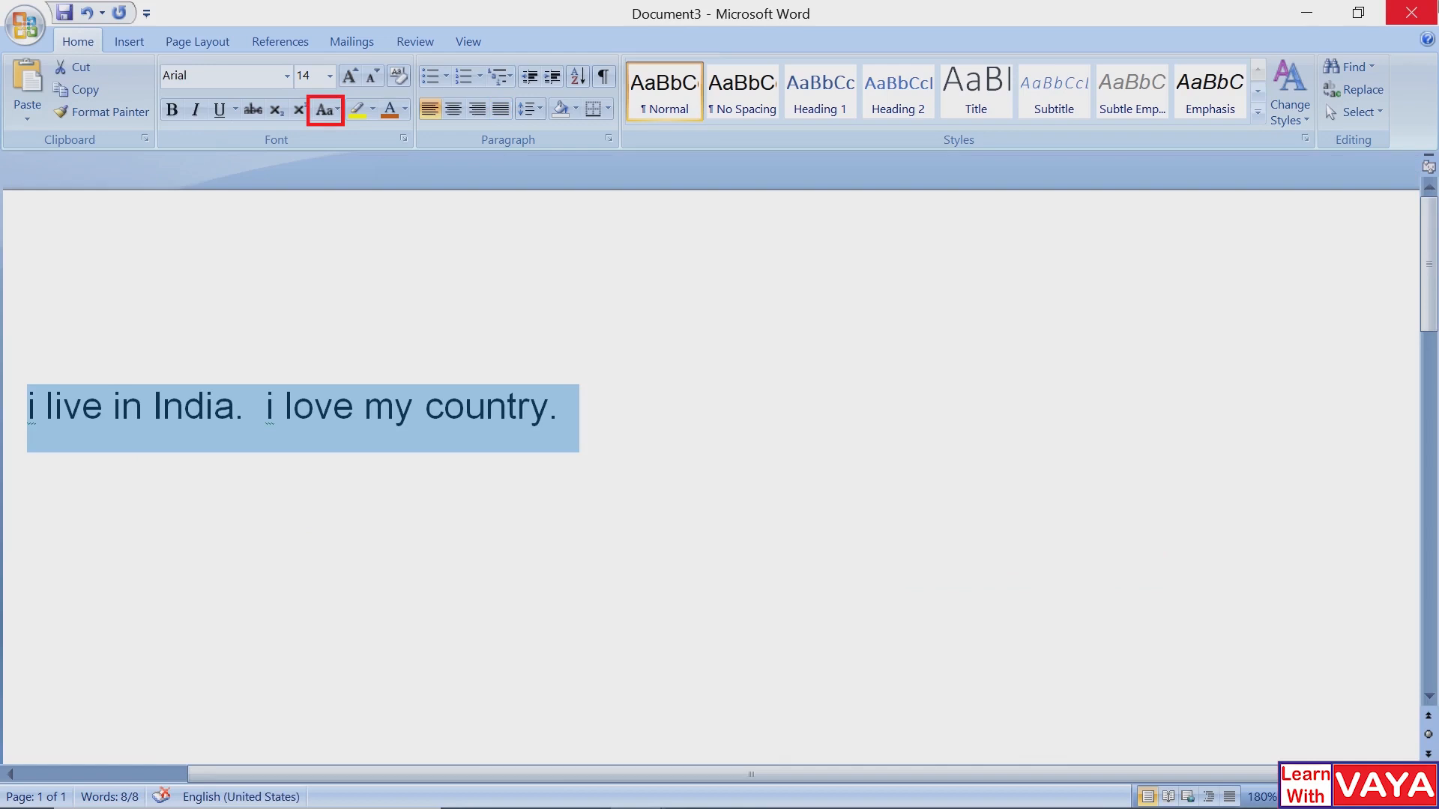
Step: Change the selected India sentences to Sentence case, followed by lowercase
{"action": "left_click", "coordinate": [338, 110]}
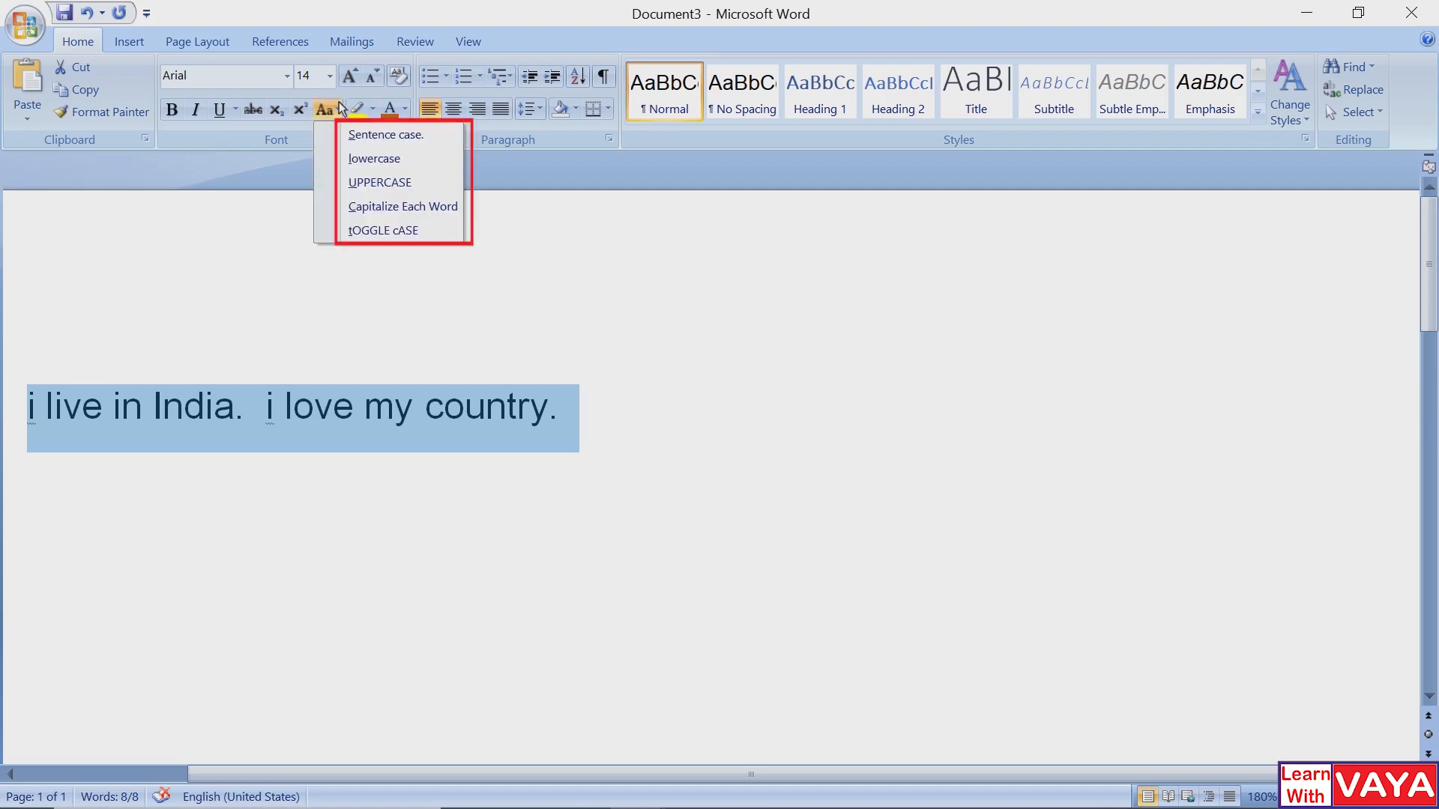
{"action": "left_click", "coordinate": [346, 129]}
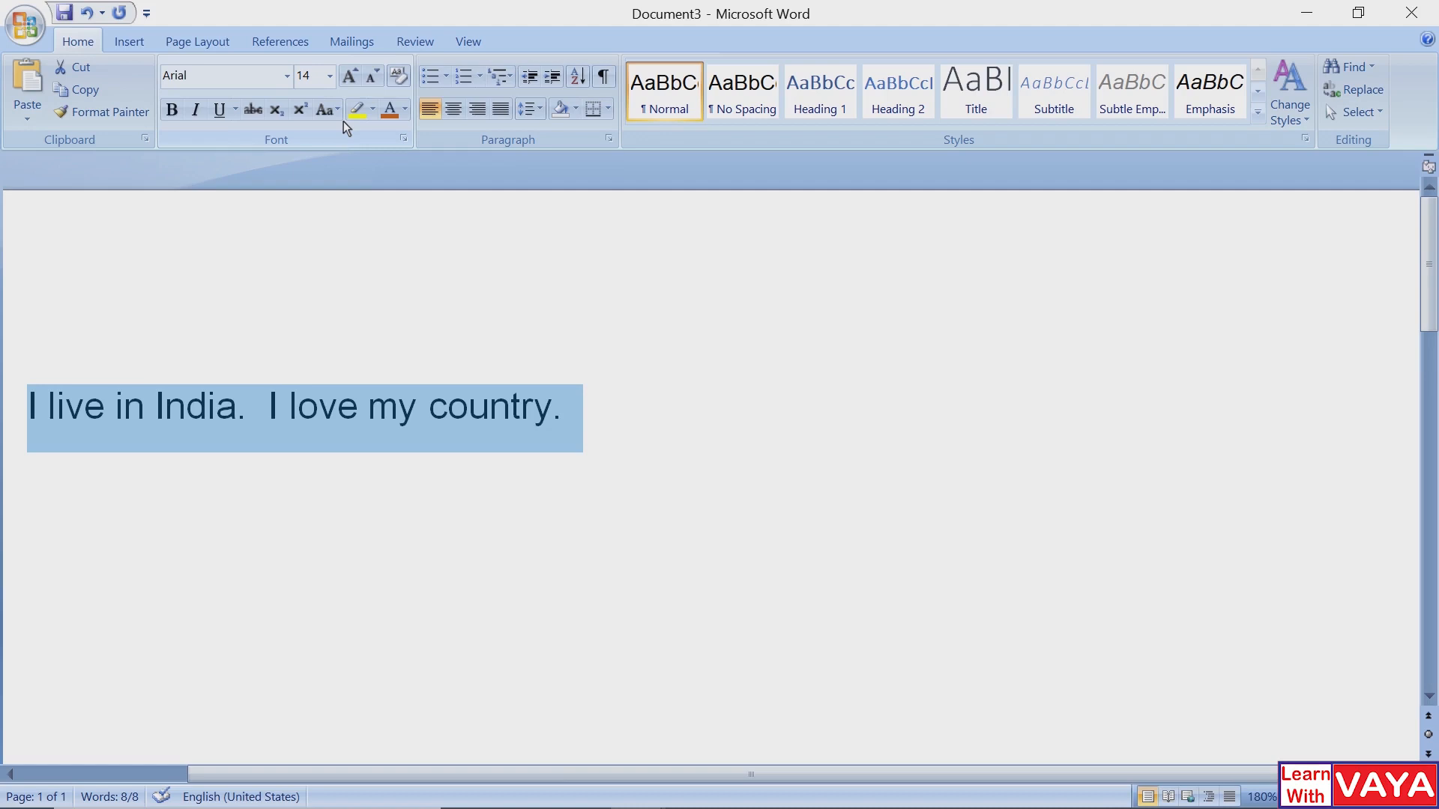
{"action": "left_click", "coordinate": [341, 106]}
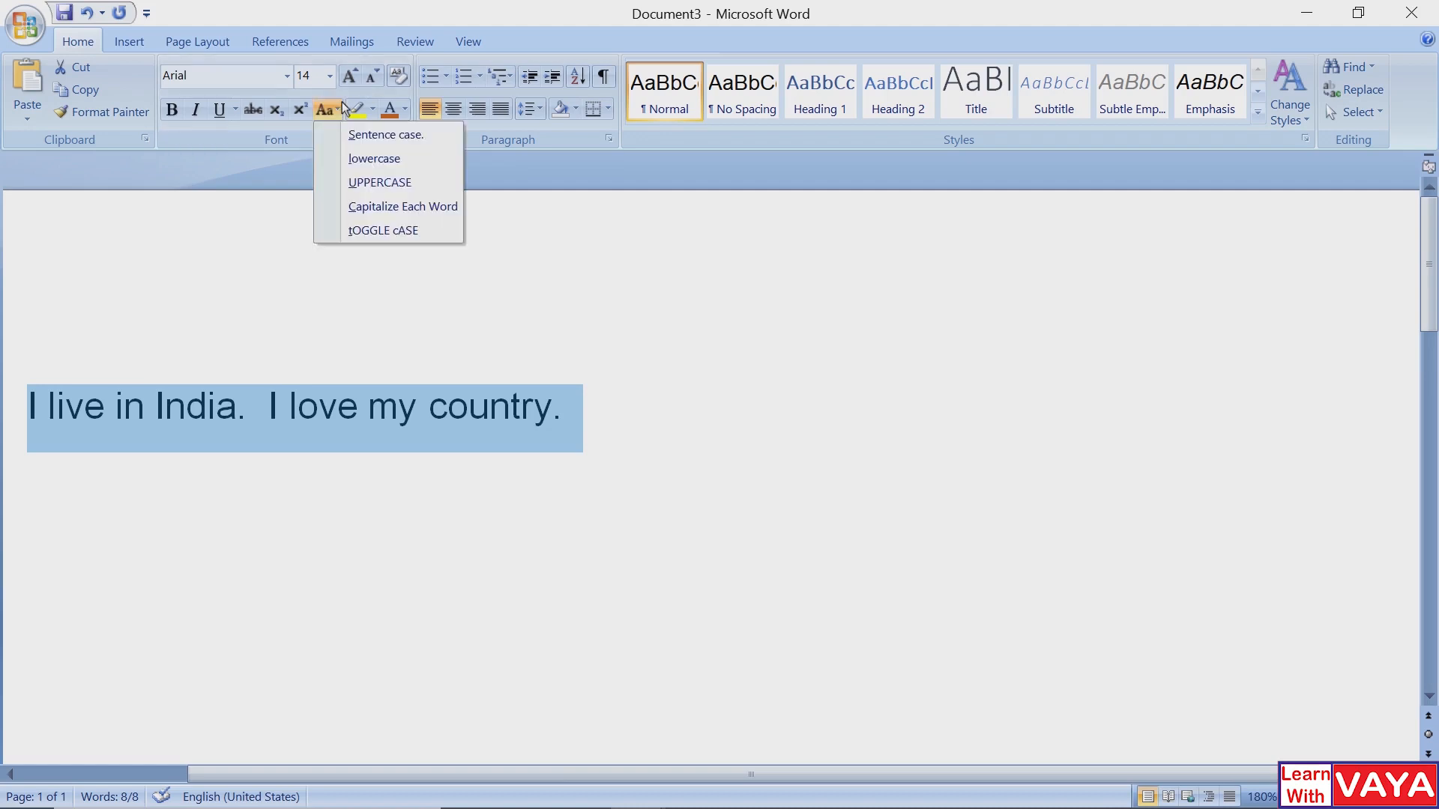
{"action": "left_click", "coordinate": [352, 154]}
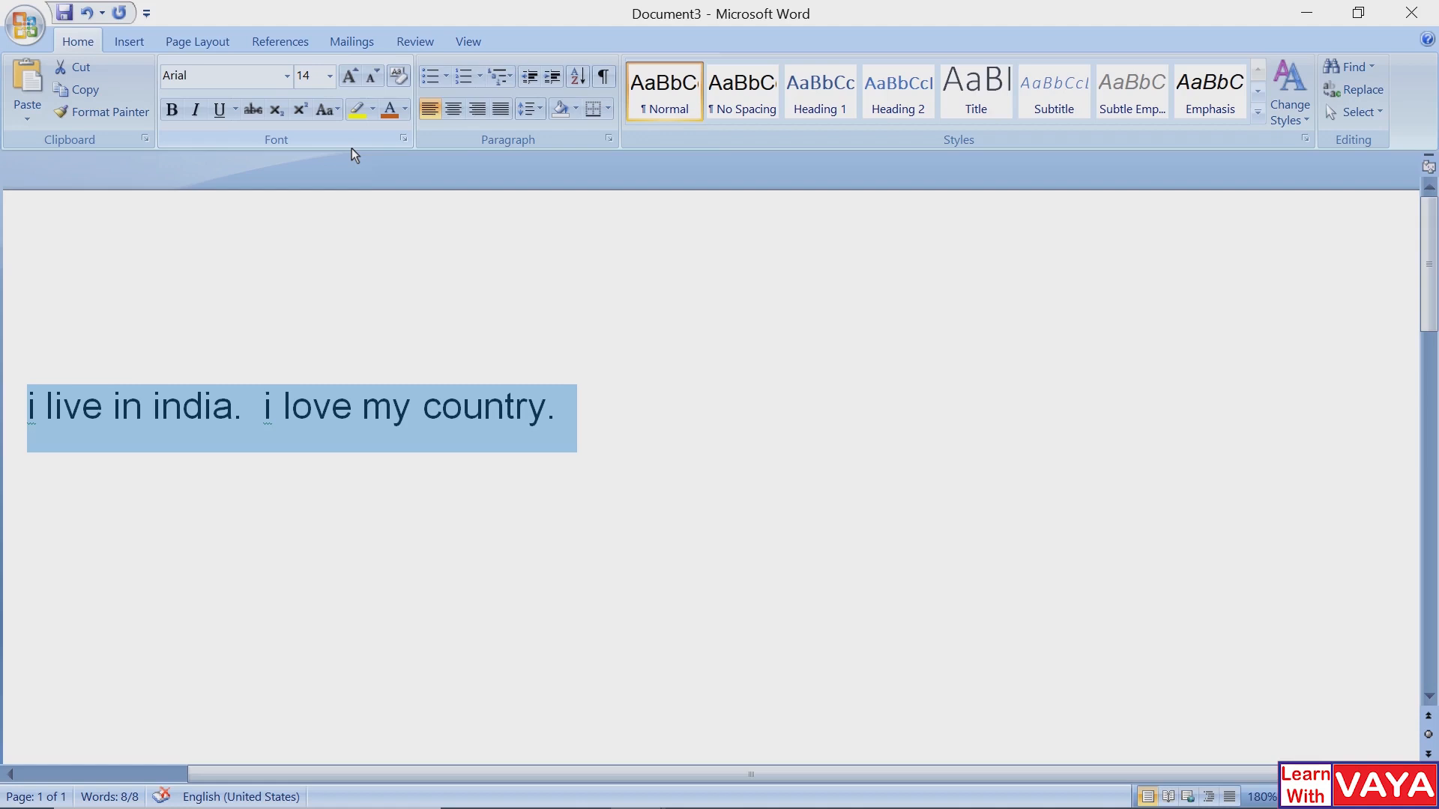
Step: Change the selected sentences to UPPERCASE and undo the change
{"action": "left_click", "coordinate": [330, 110]}
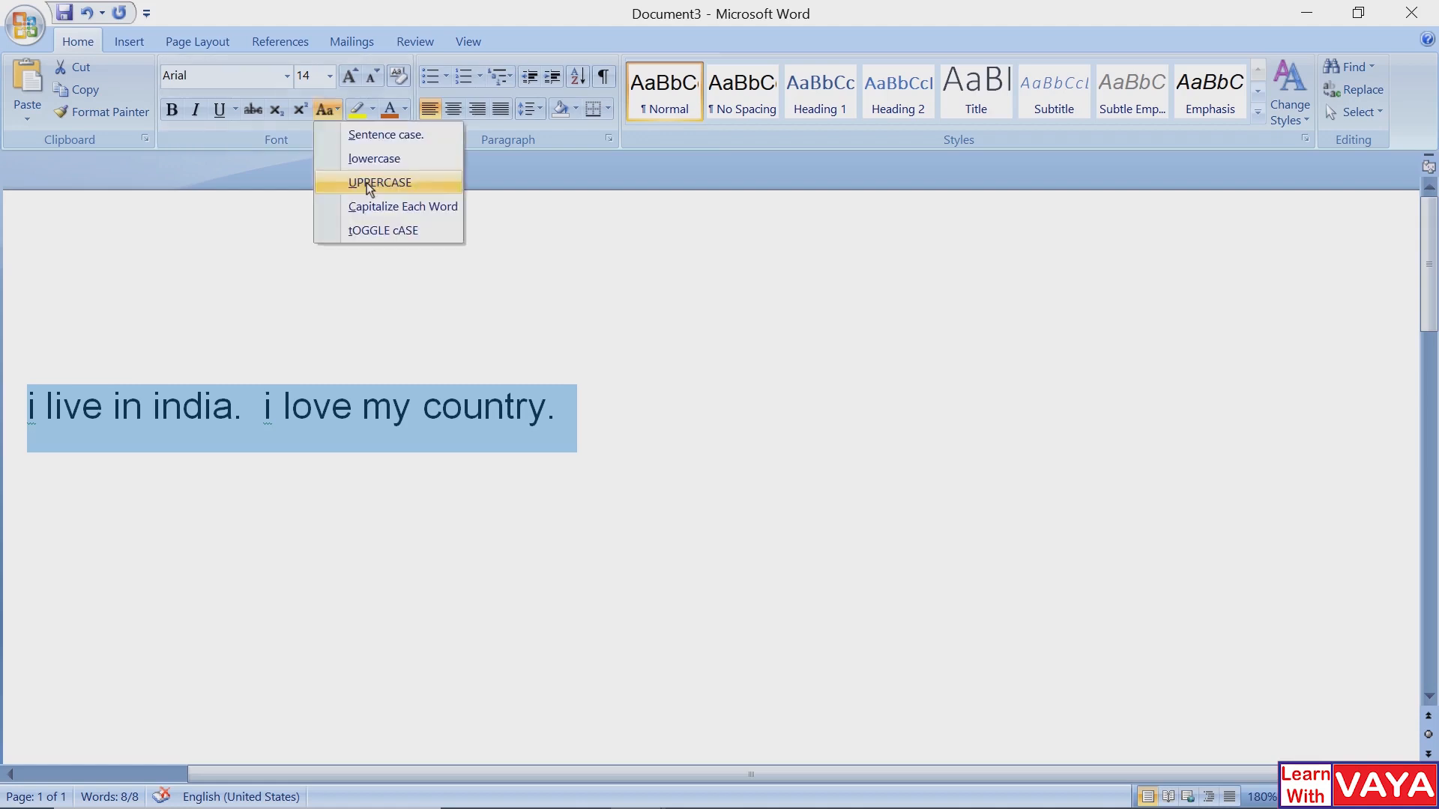
{"action": "left_click", "coordinate": [366, 183]}
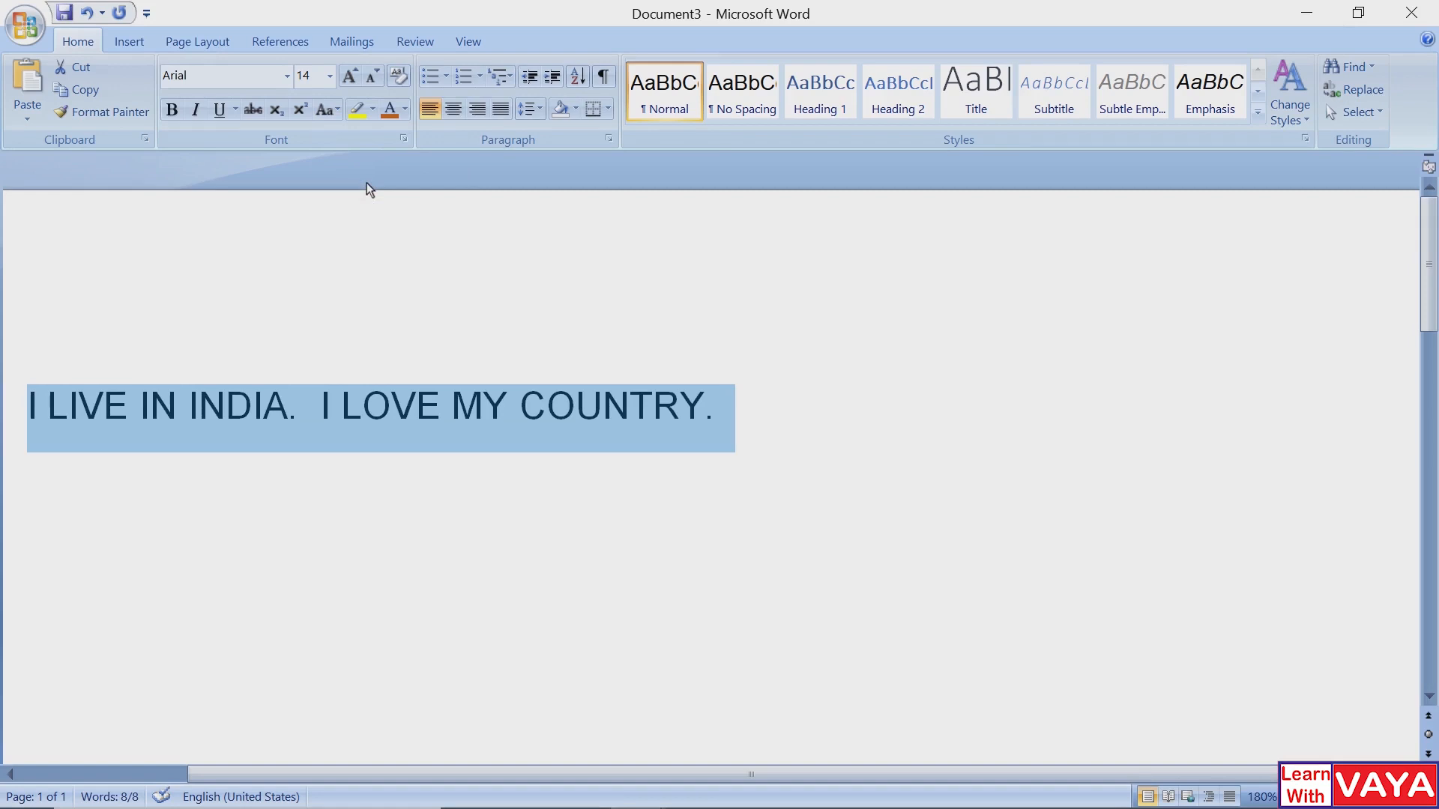
{"action": "key", "text": "ctrl+z"}
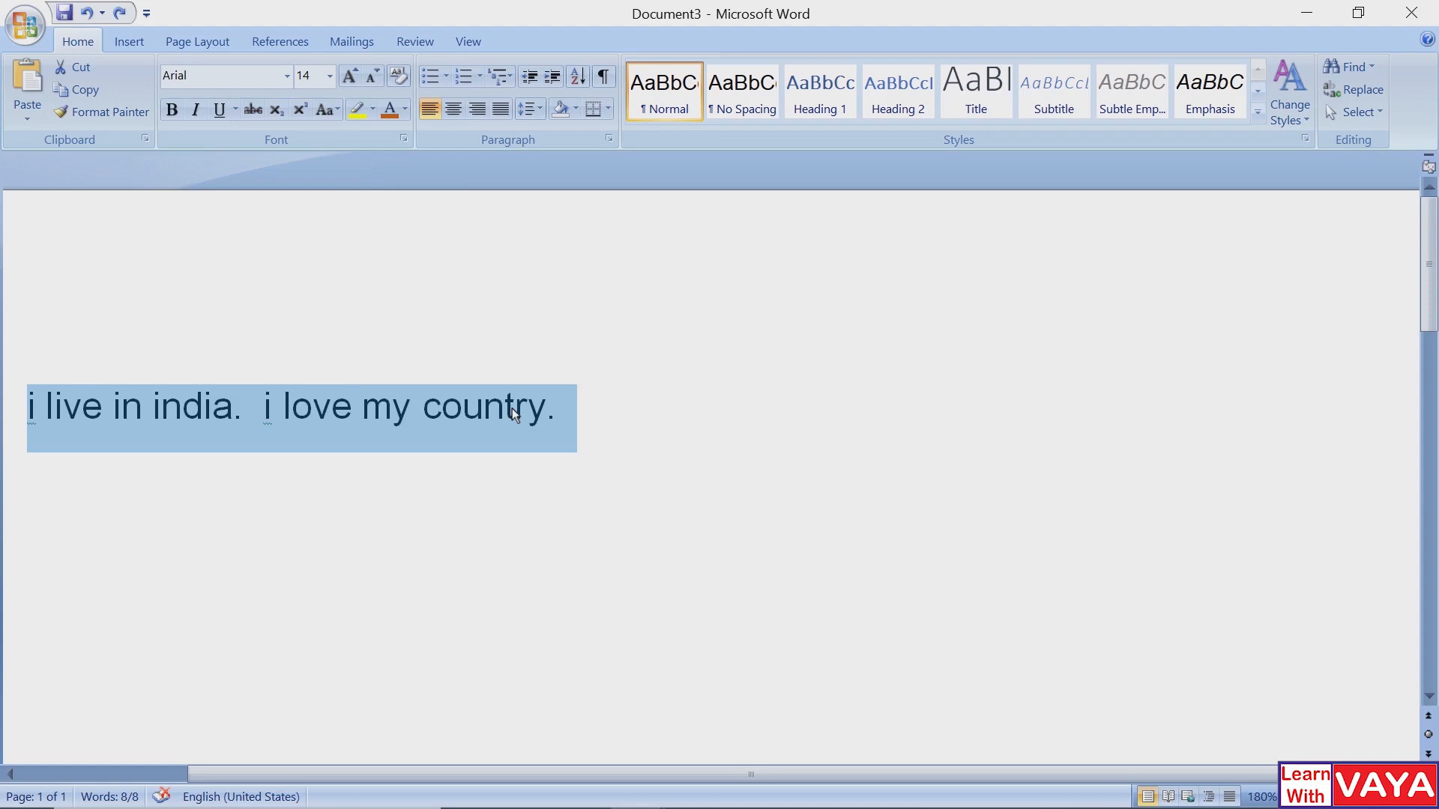
Step: Apply Capitalize Each Word to both sentences, try tOGGLE cASE on them and undo the toggle
{"action": "left_click", "coordinate": [328, 110]}
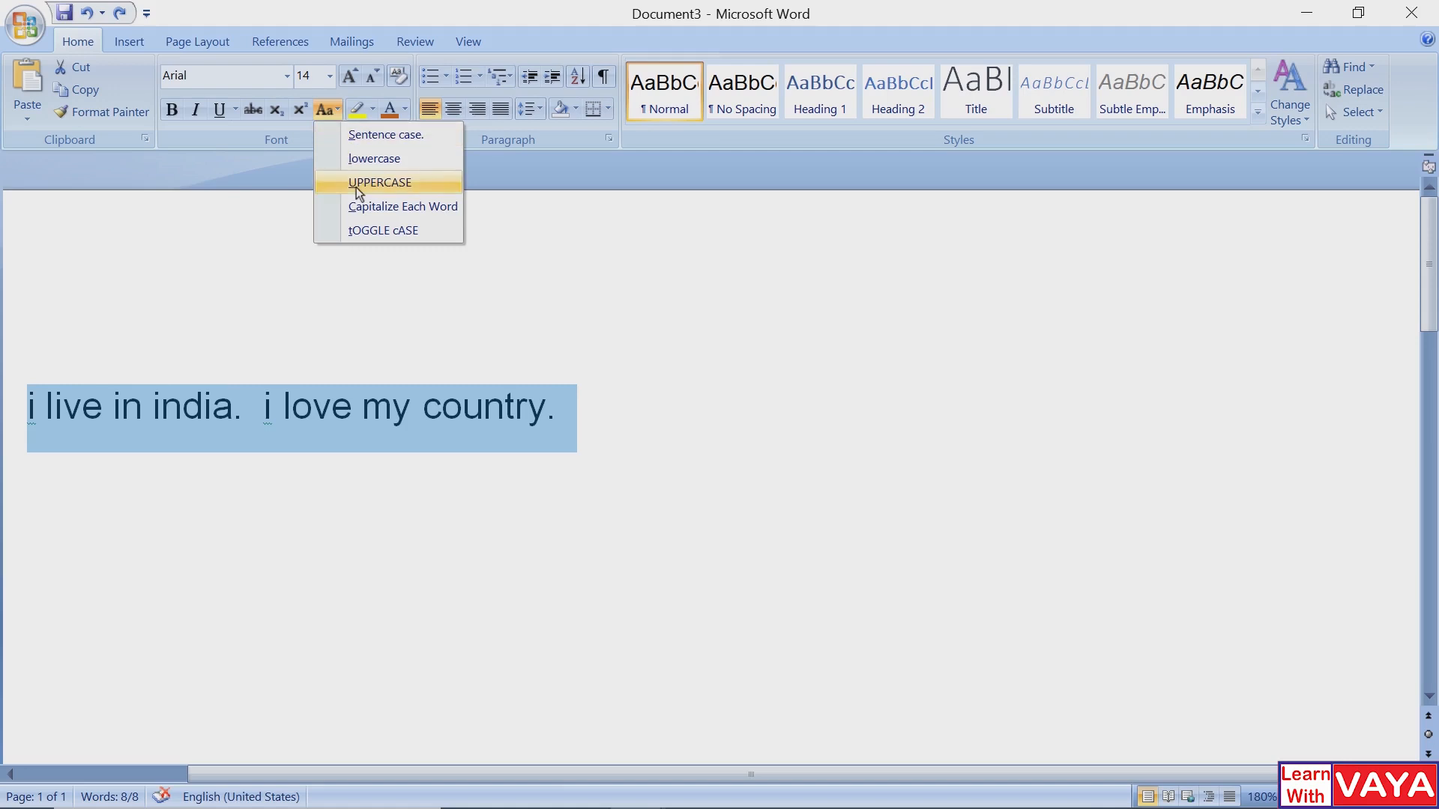
{"action": "left_click", "coordinate": [360, 206]}
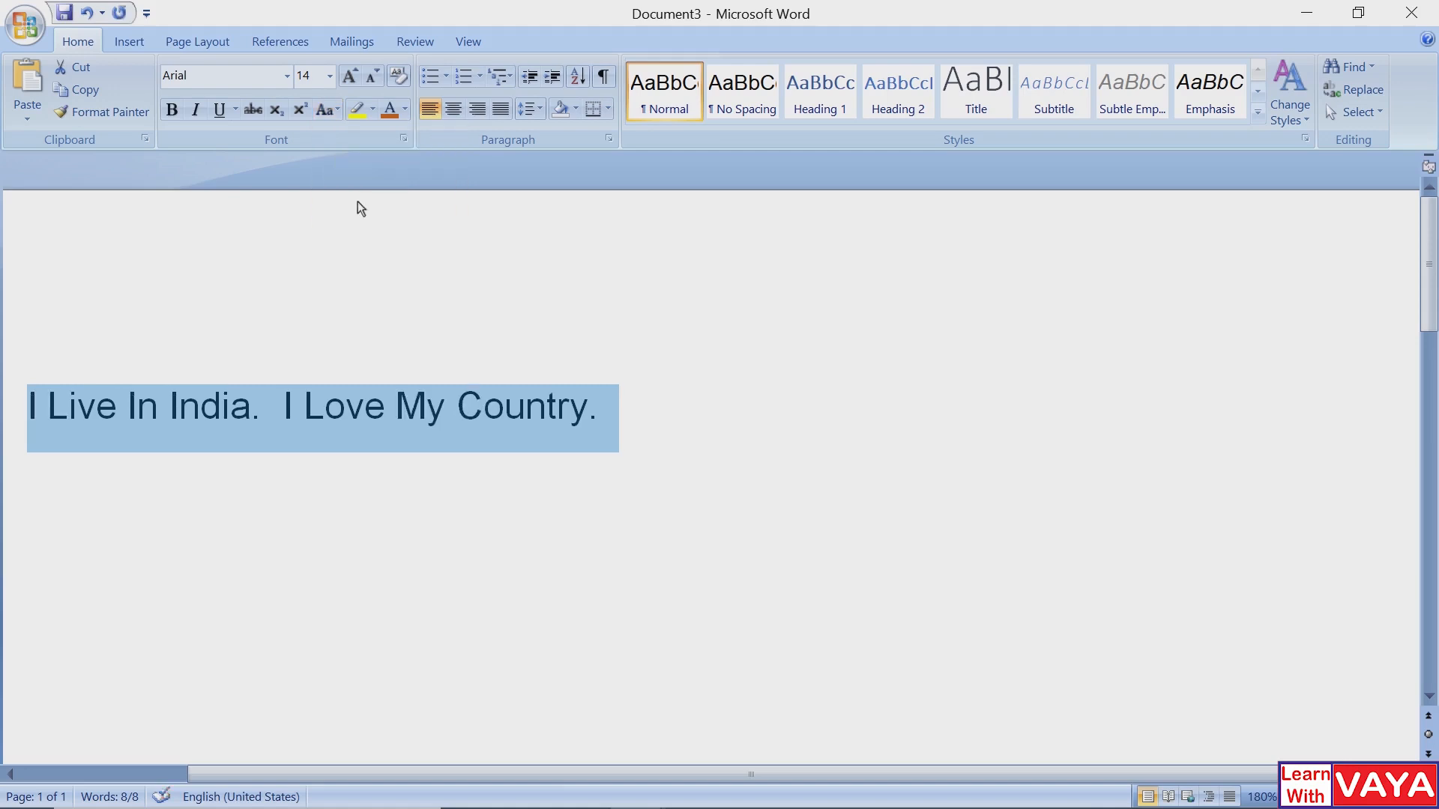
{"action": "left_click", "coordinate": [340, 110]}
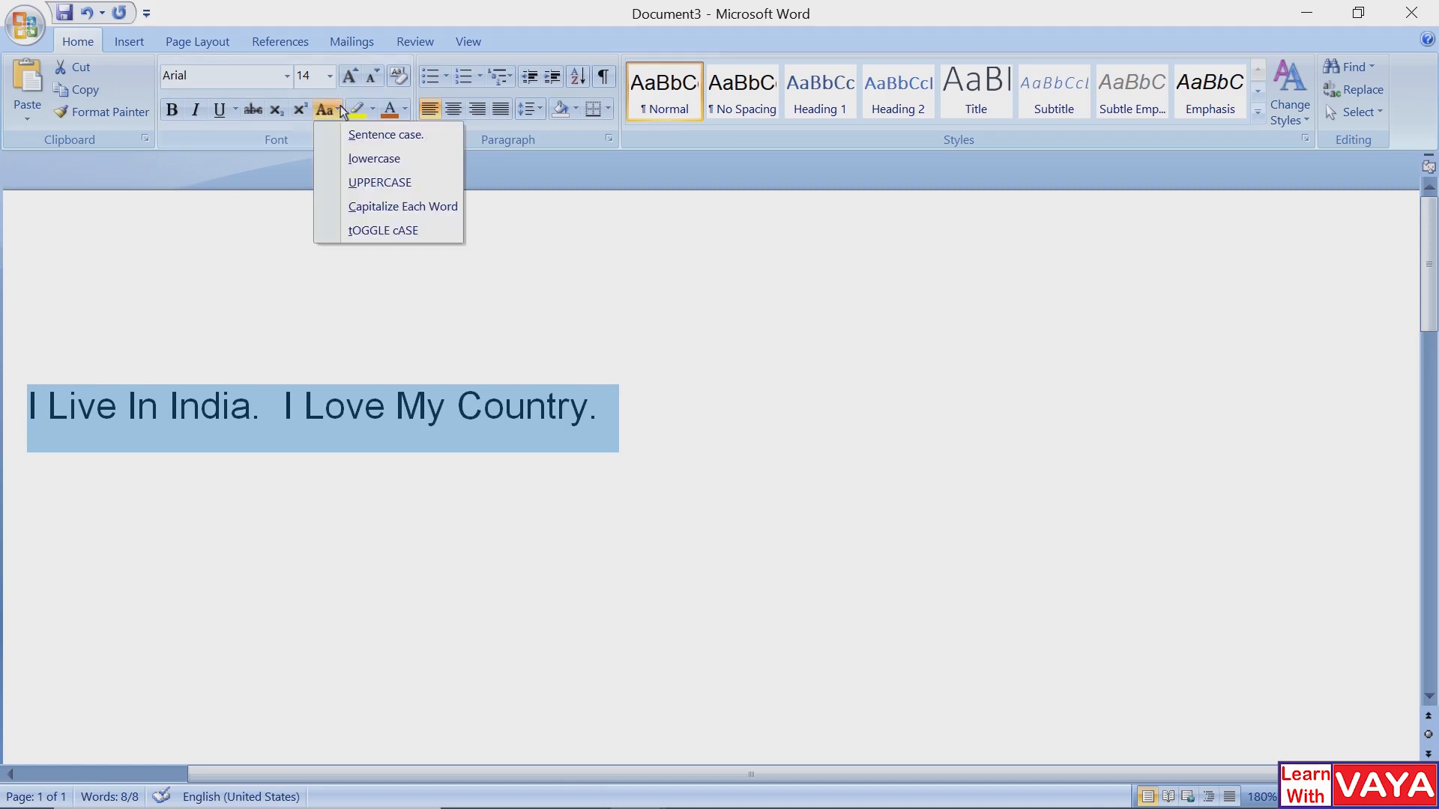
{"action": "left_click", "coordinate": [367, 230]}
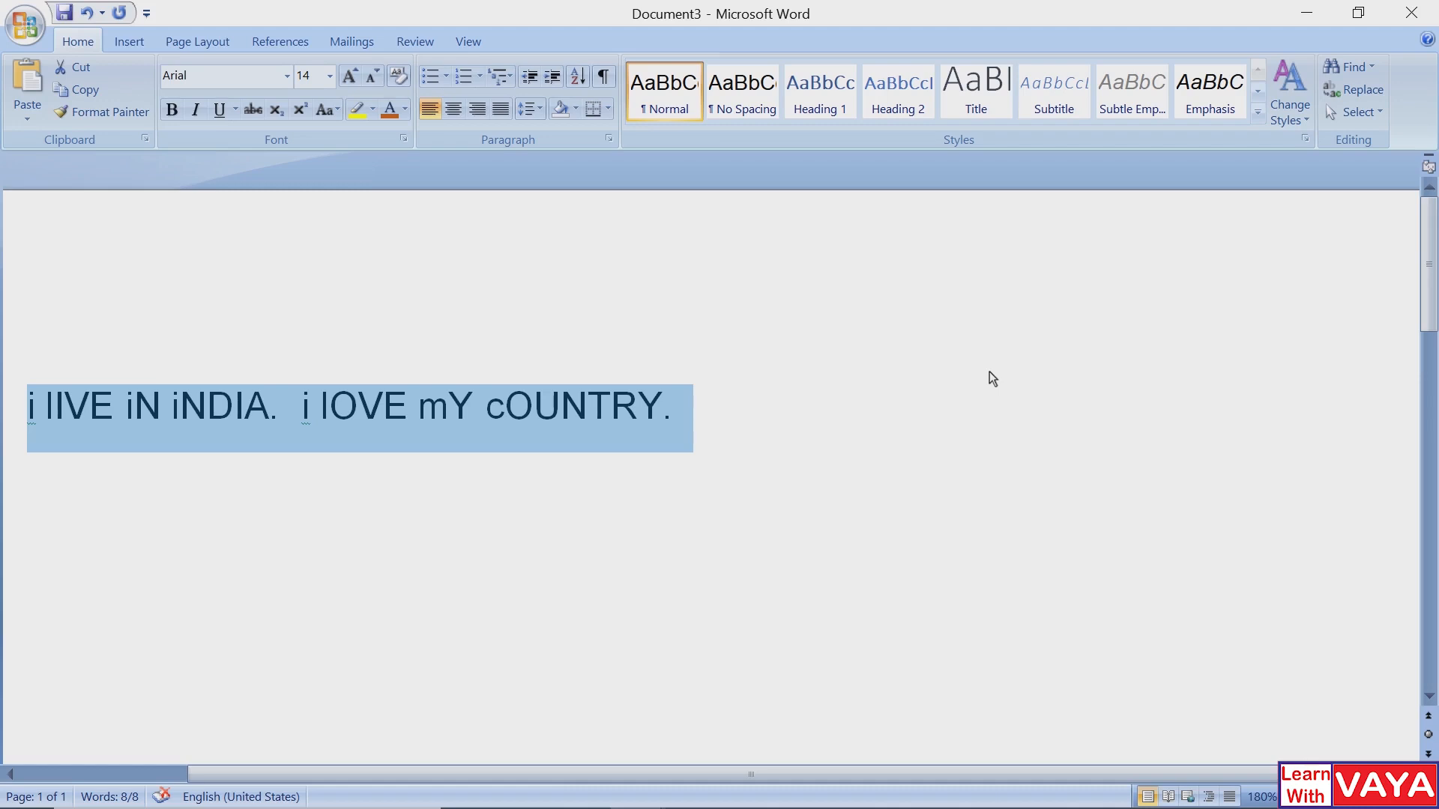
{"action": "key", "text": "ctrl+z"}
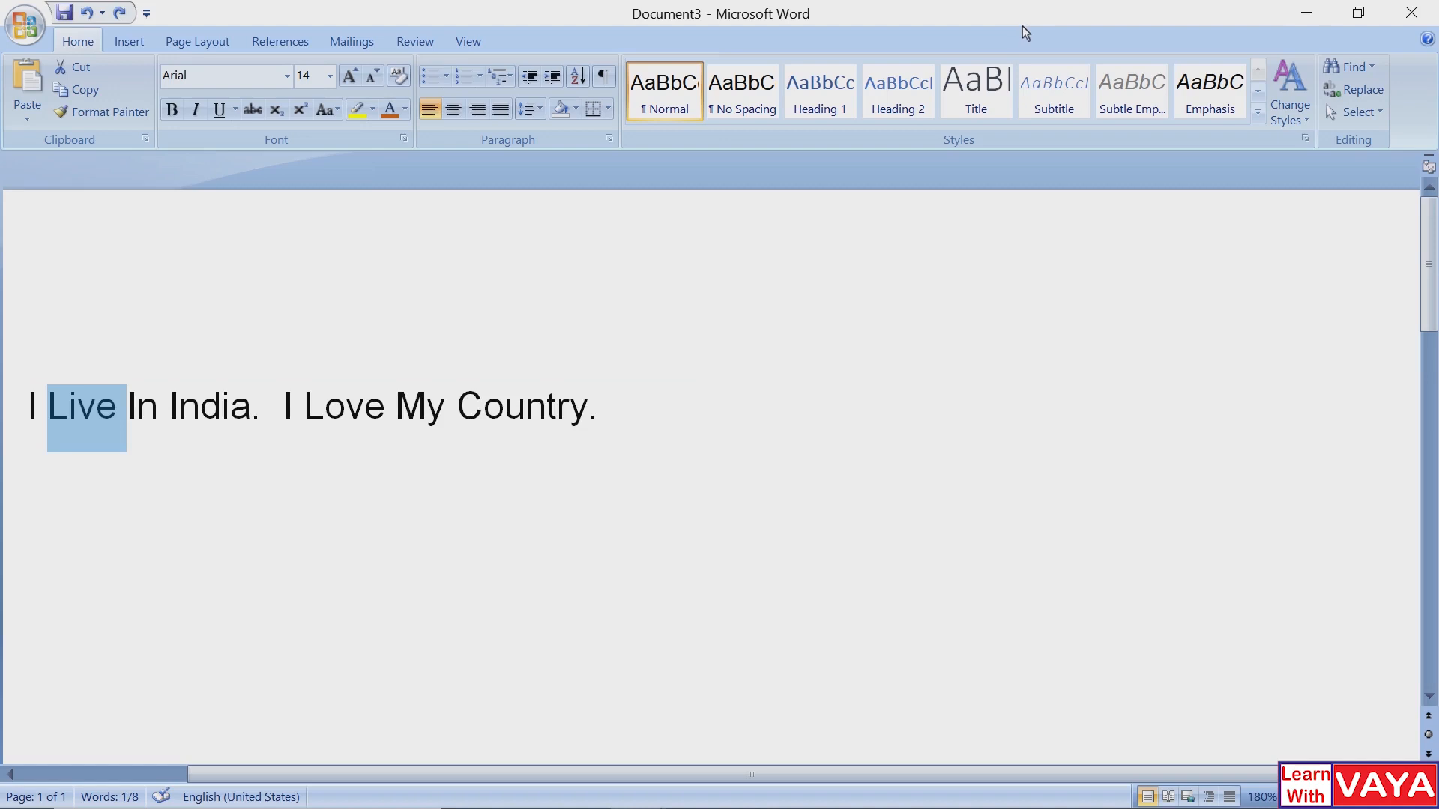
Step: Change the word "Live" to uppercase and apply tOGGLE cASE to all the text
{"action": "key", "text": "shift+F3"}
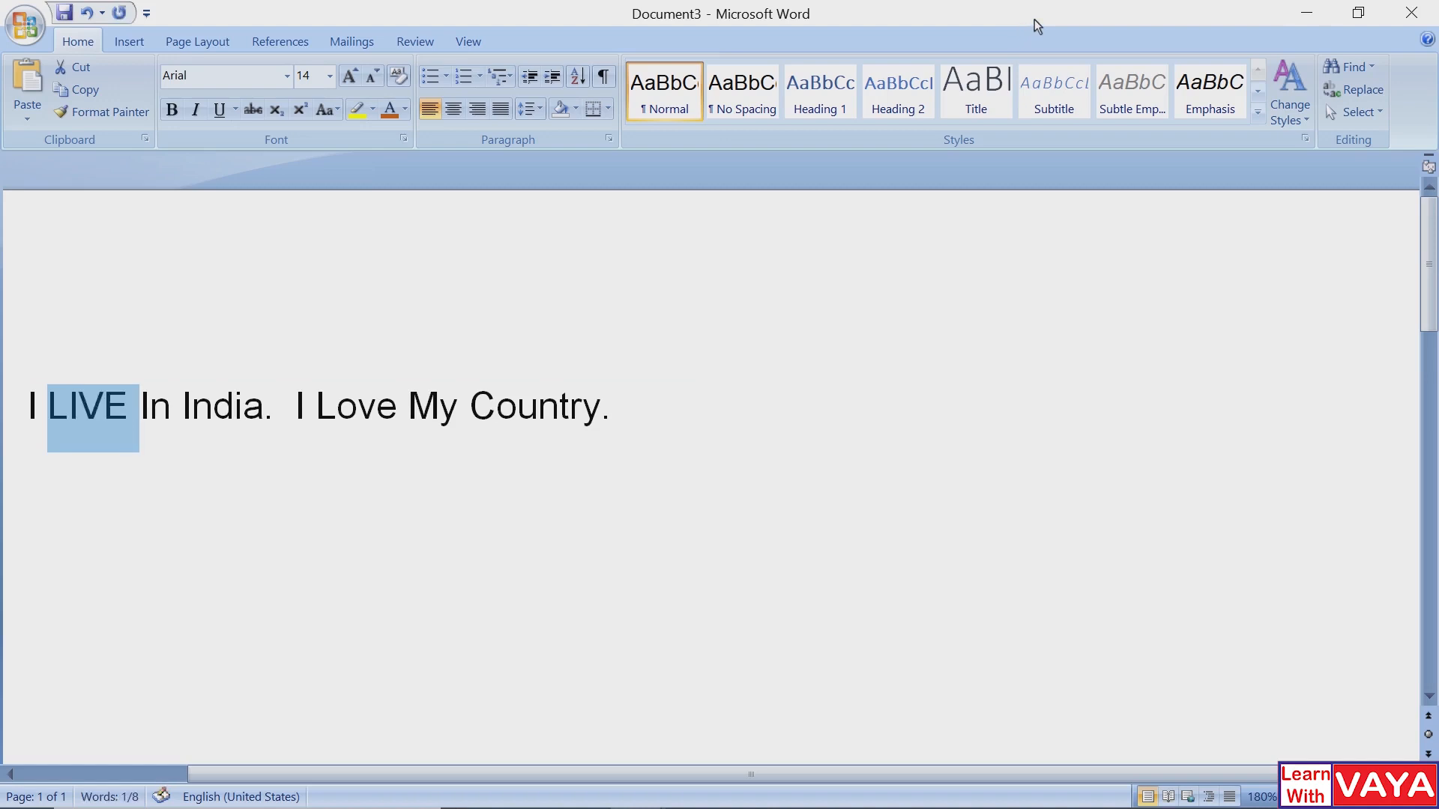
{"action": "key", "text": "ctrl+a"}
{"action": "left_click", "coordinate": [335, 104]}
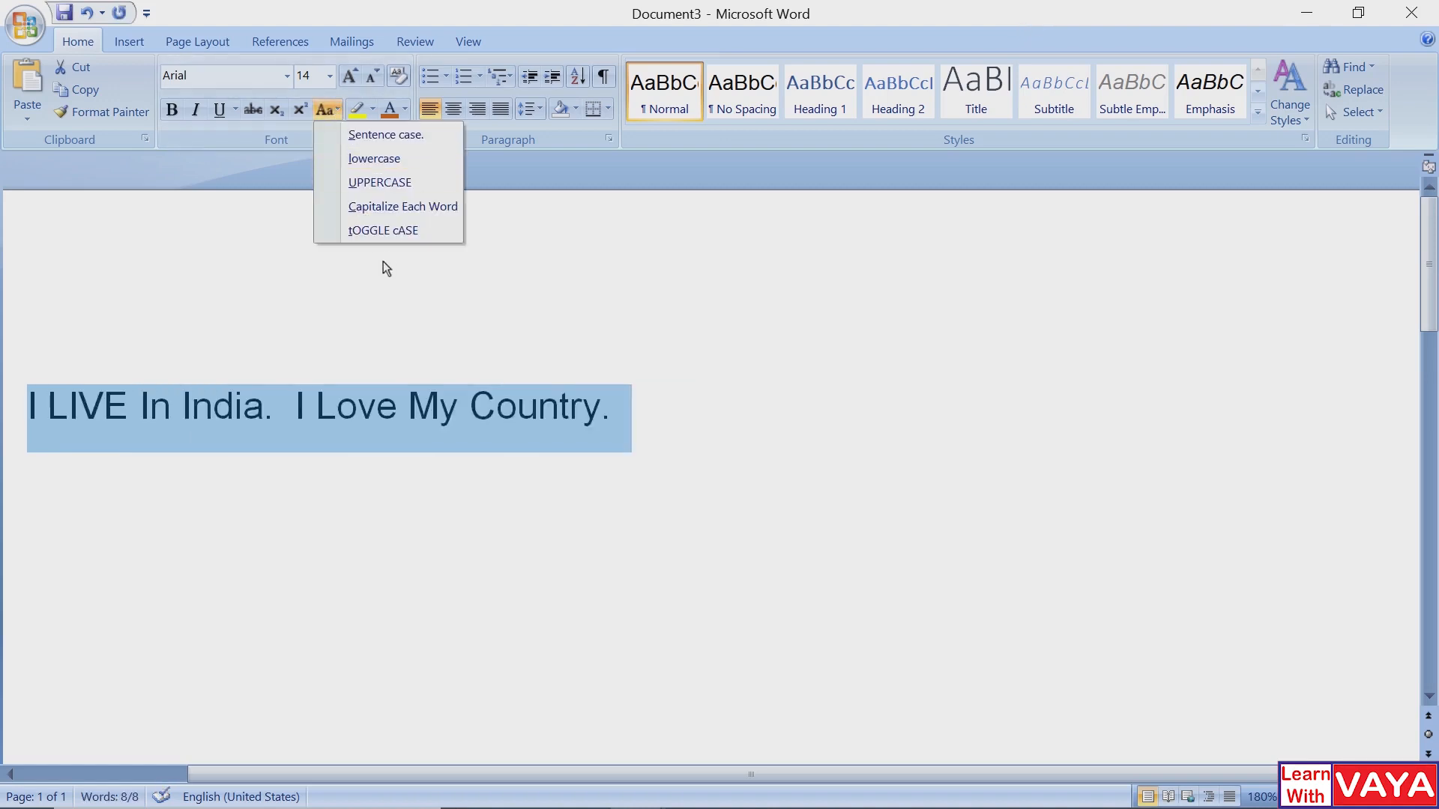
{"action": "left_click", "coordinate": [399, 230]}
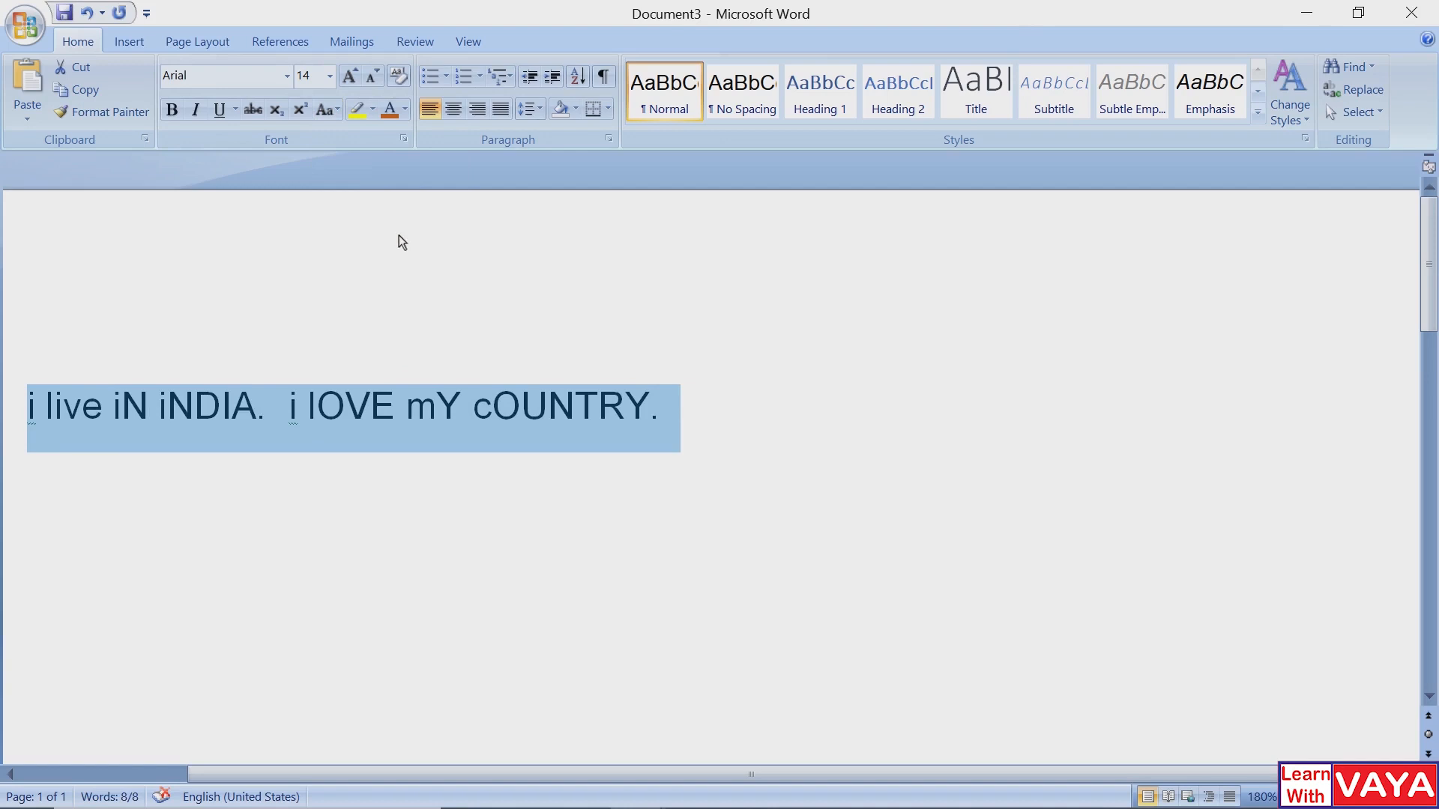